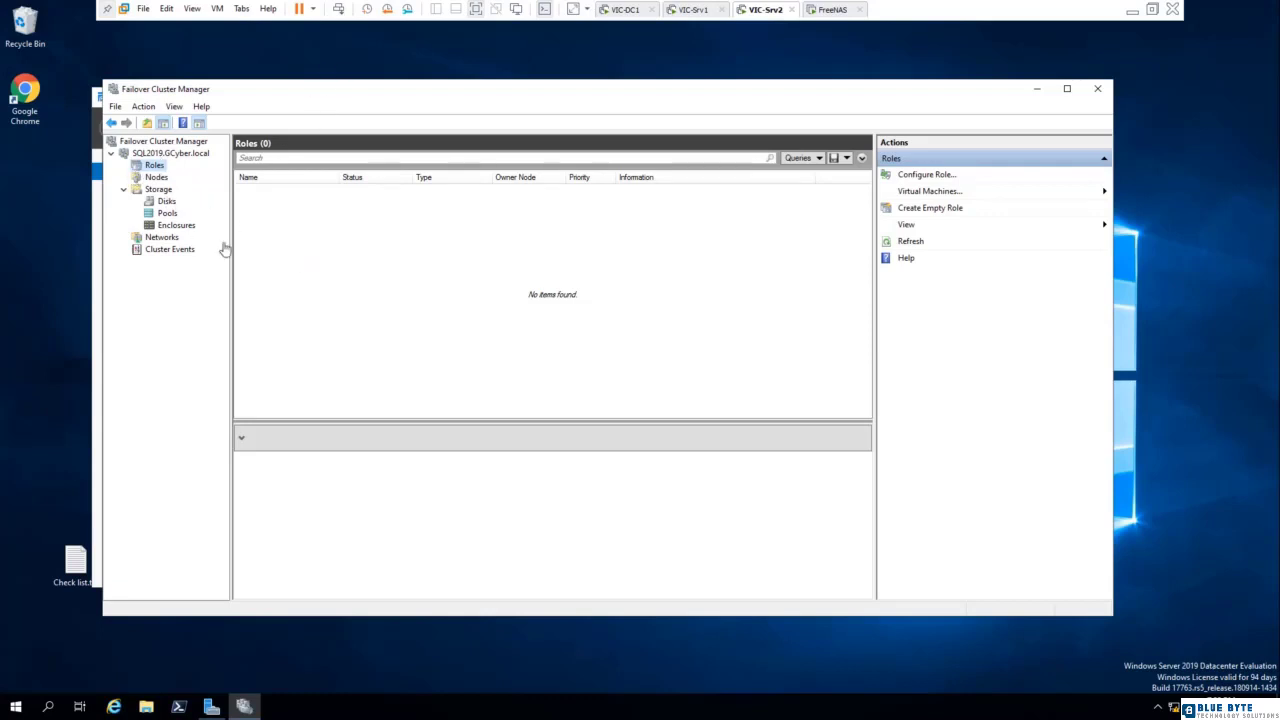
# Step: View the disks listed under the SQL2019.GCyber.local cluster's storage
pyautogui.rightClick(157, 169)
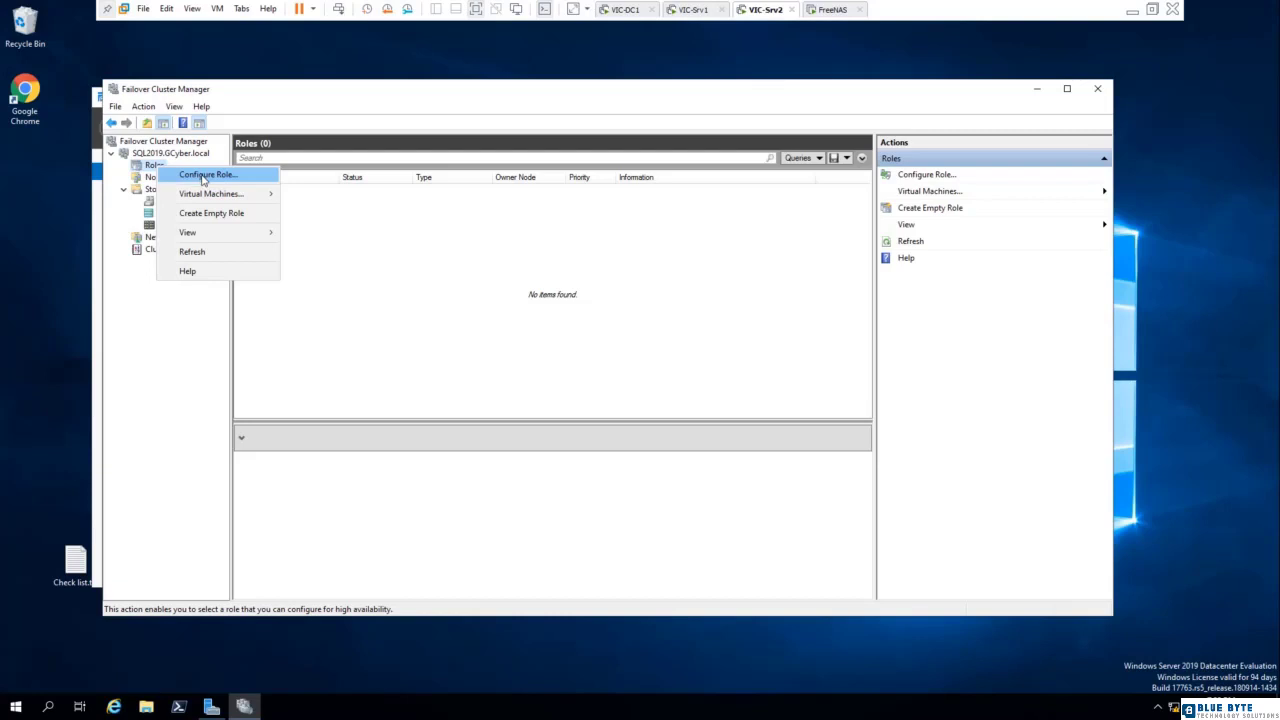
pyautogui.click(400, 286)
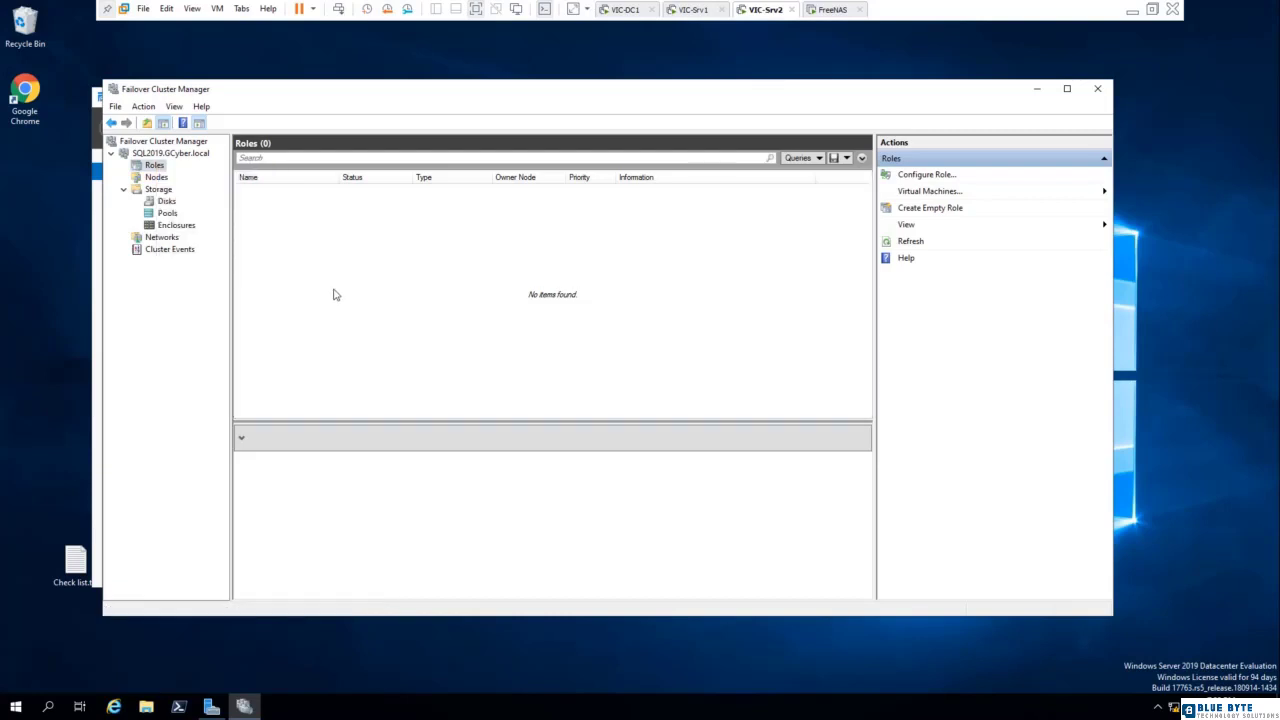
pyautogui.click(160, 203)
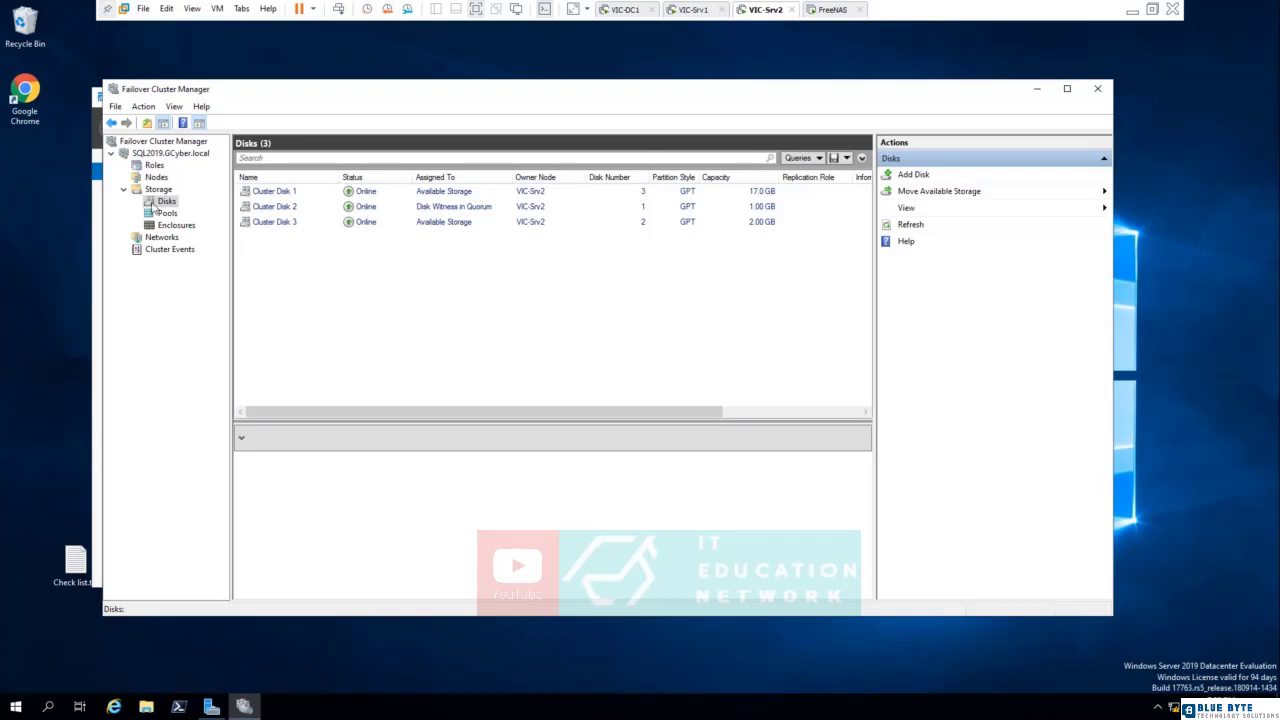
# Step: Start configuring a clustered role and choose Distributed Transaction Coordinator (DTC) as the role for high availability
pyautogui.click(152, 166)
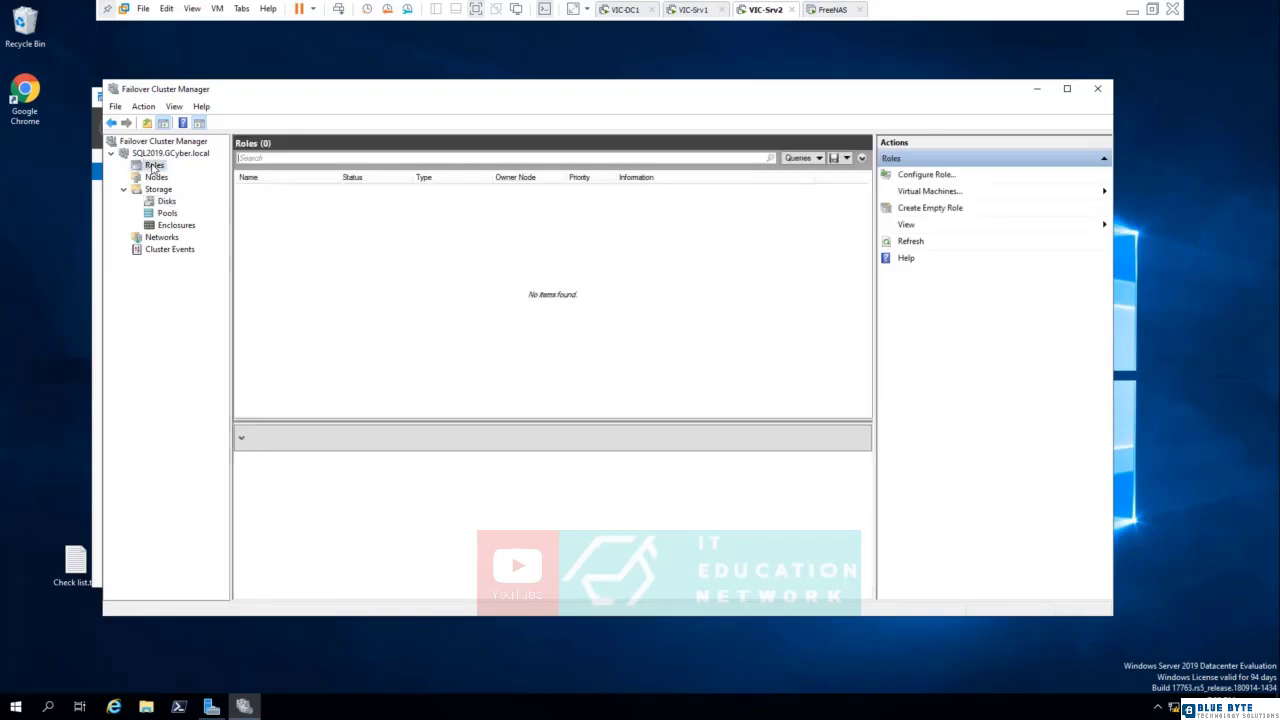
pyautogui.rightClick(153, 168)
pyautogui.click(196, 174)
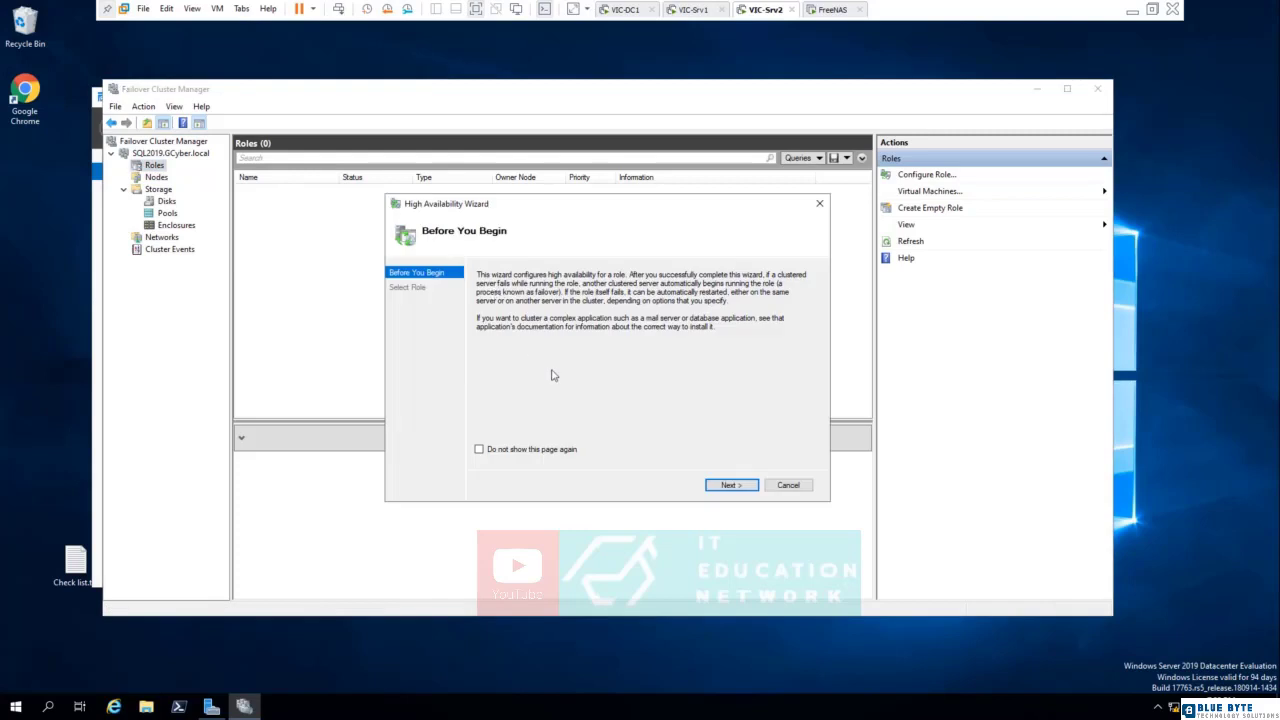
pyautogui.click(730, 485)
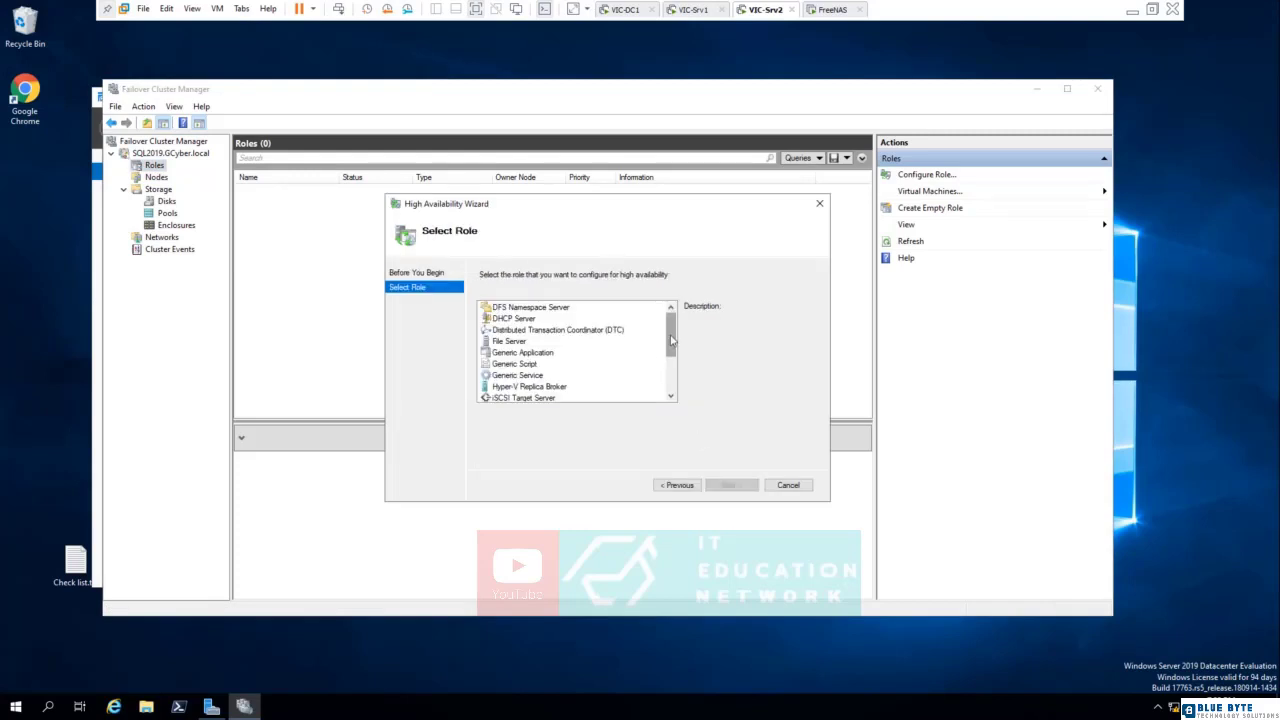
pyautogui.moveTo(672, 341); pyautogui.dragTo(674, 378)
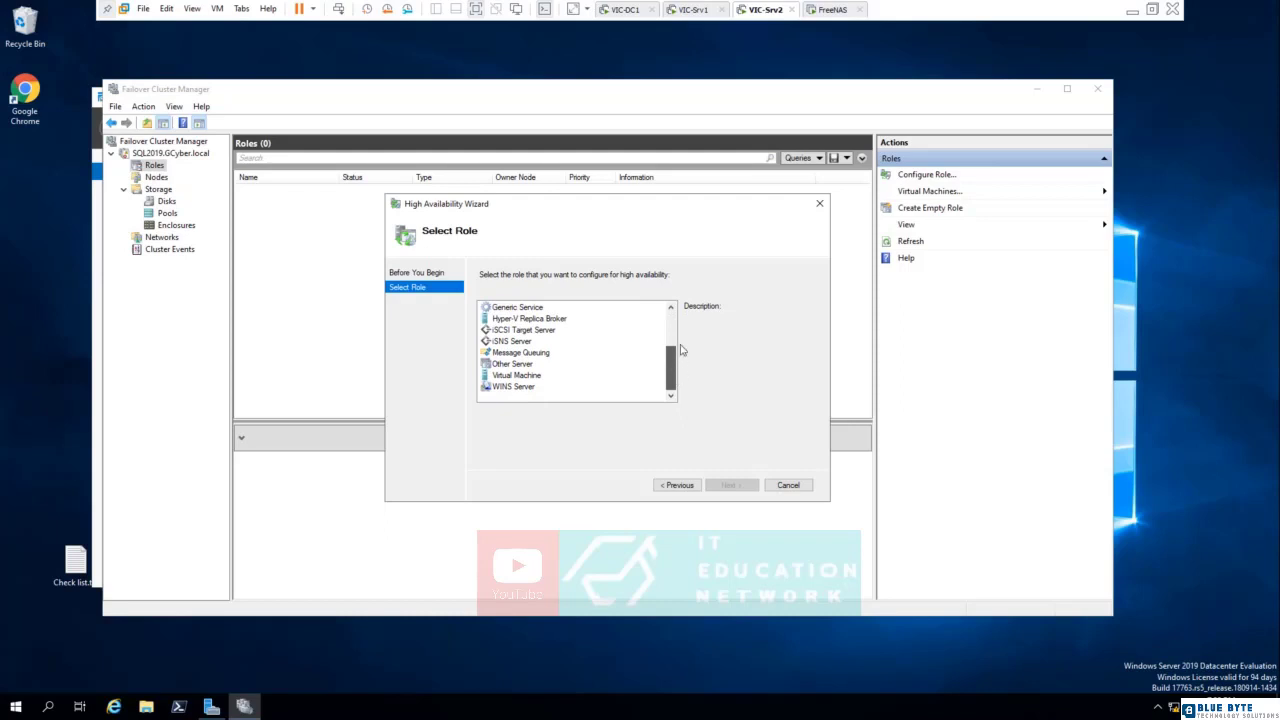
pyautogui.moveTo(676, 350); pyautogui.dragTo(680, 312)
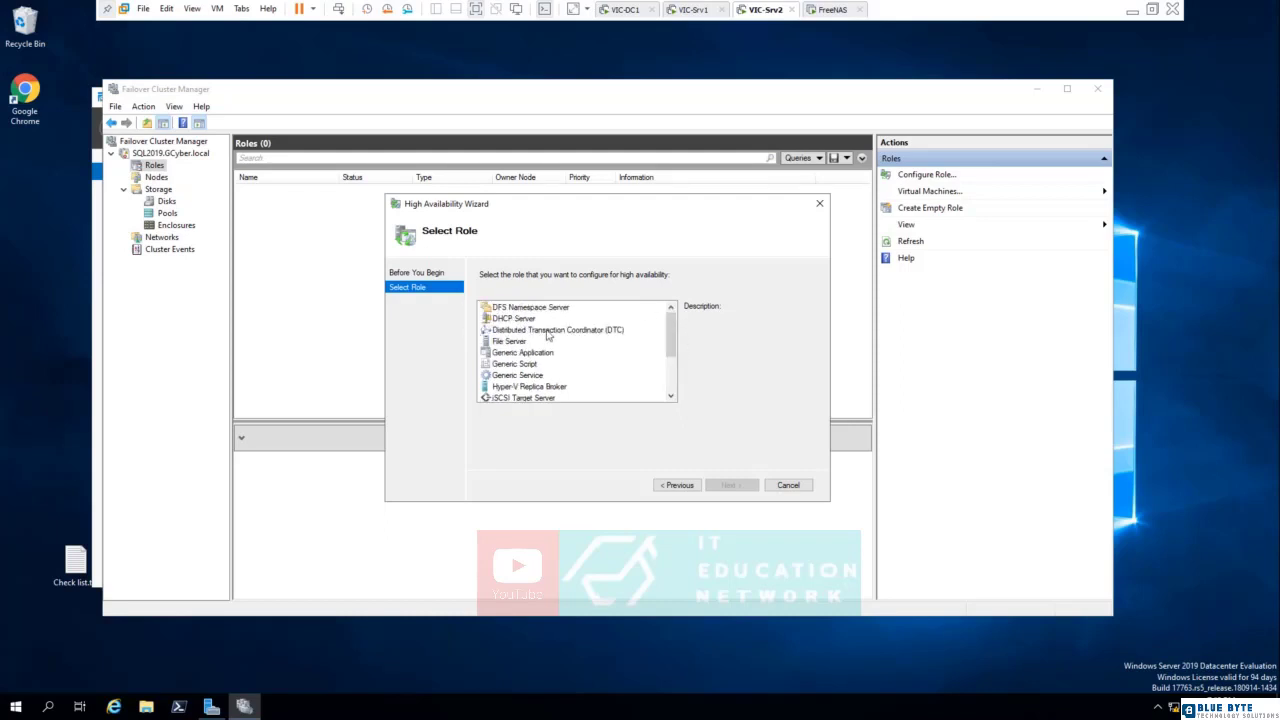
pyautogui.click(515, 331)
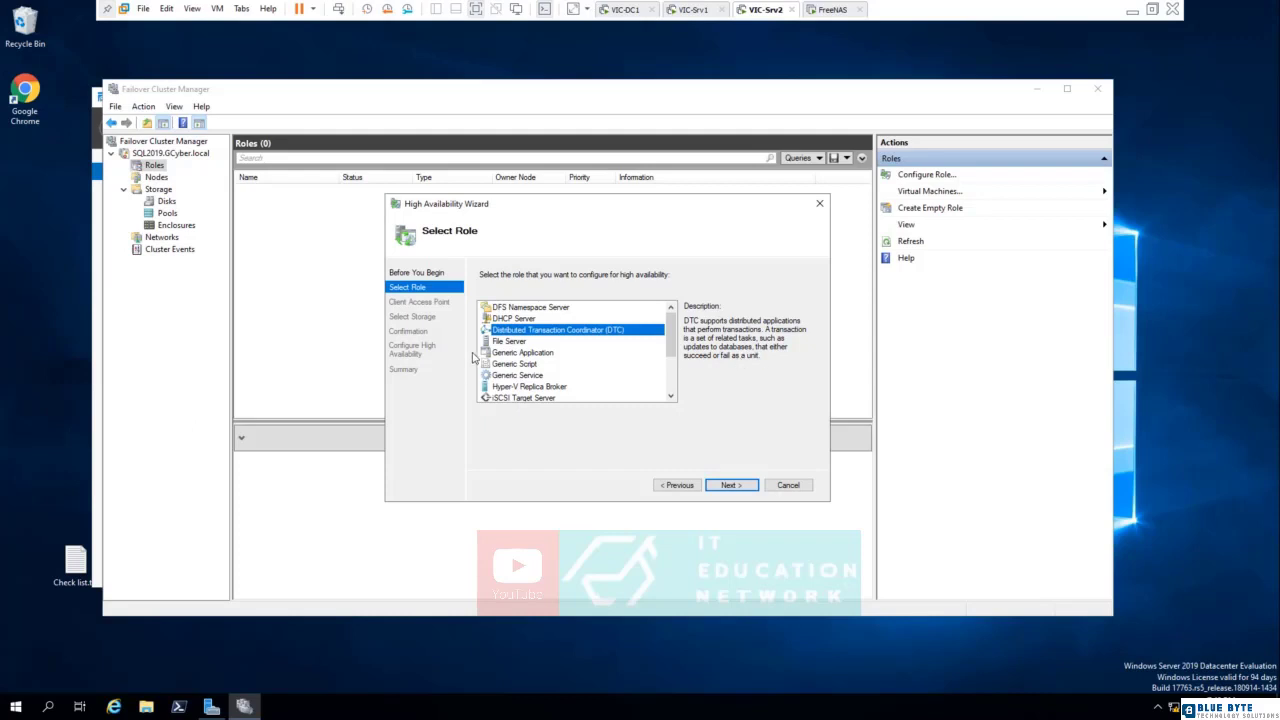
pyautogui.click(740, 480)
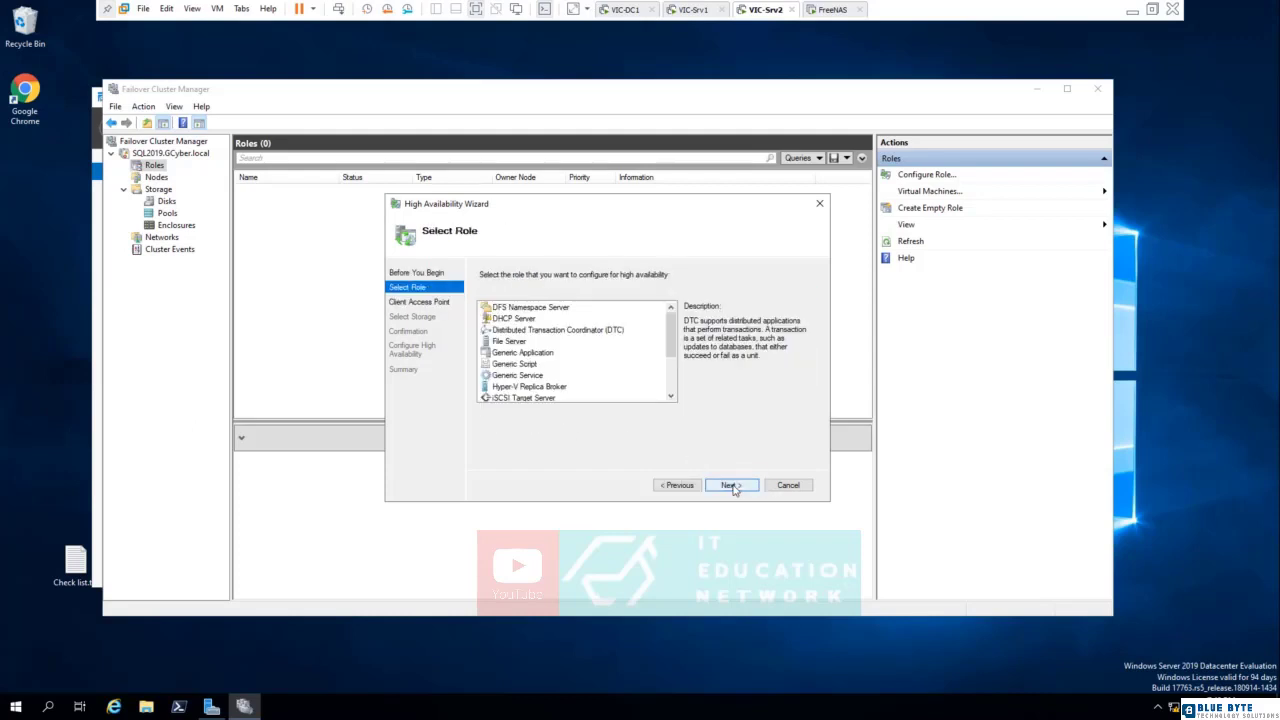
pyautogui.click(730, 485)
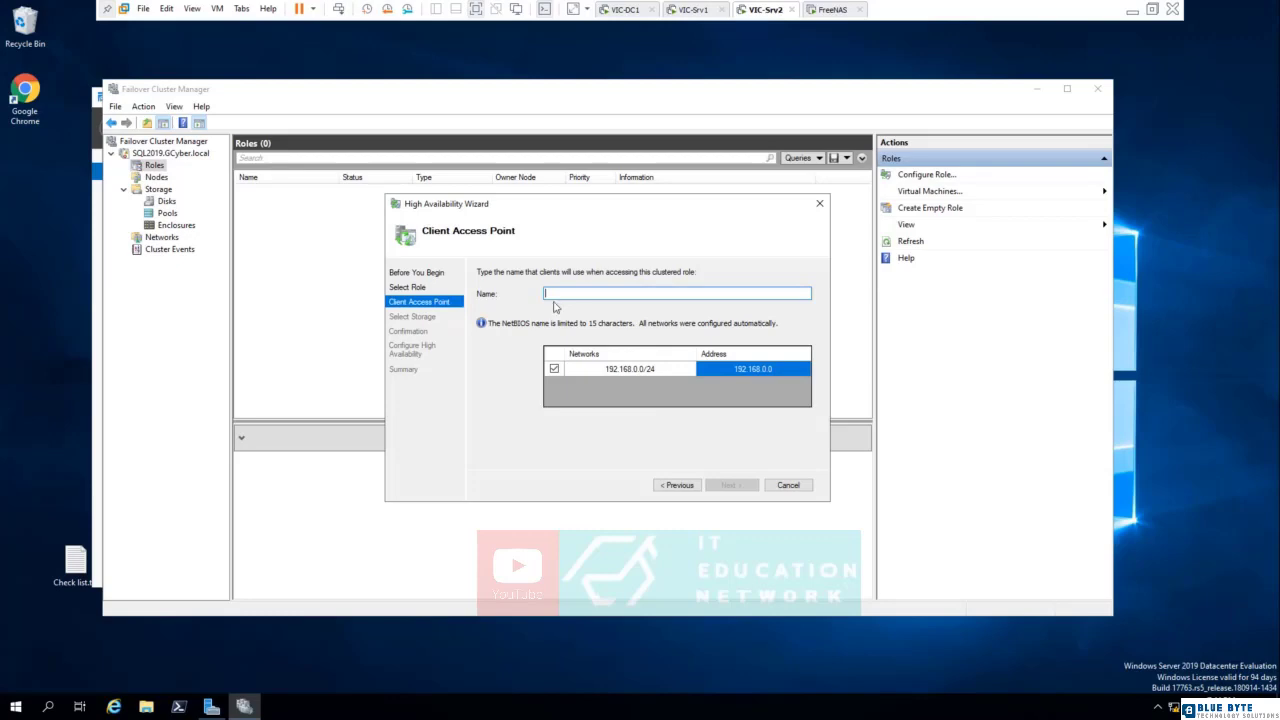
# Step: Check the DNS records on VIC-DC1, and set the VIC-Srv2 client access point to name SQL2019DTC with address 192.168.0.201
pyautogui.click(624, 10)
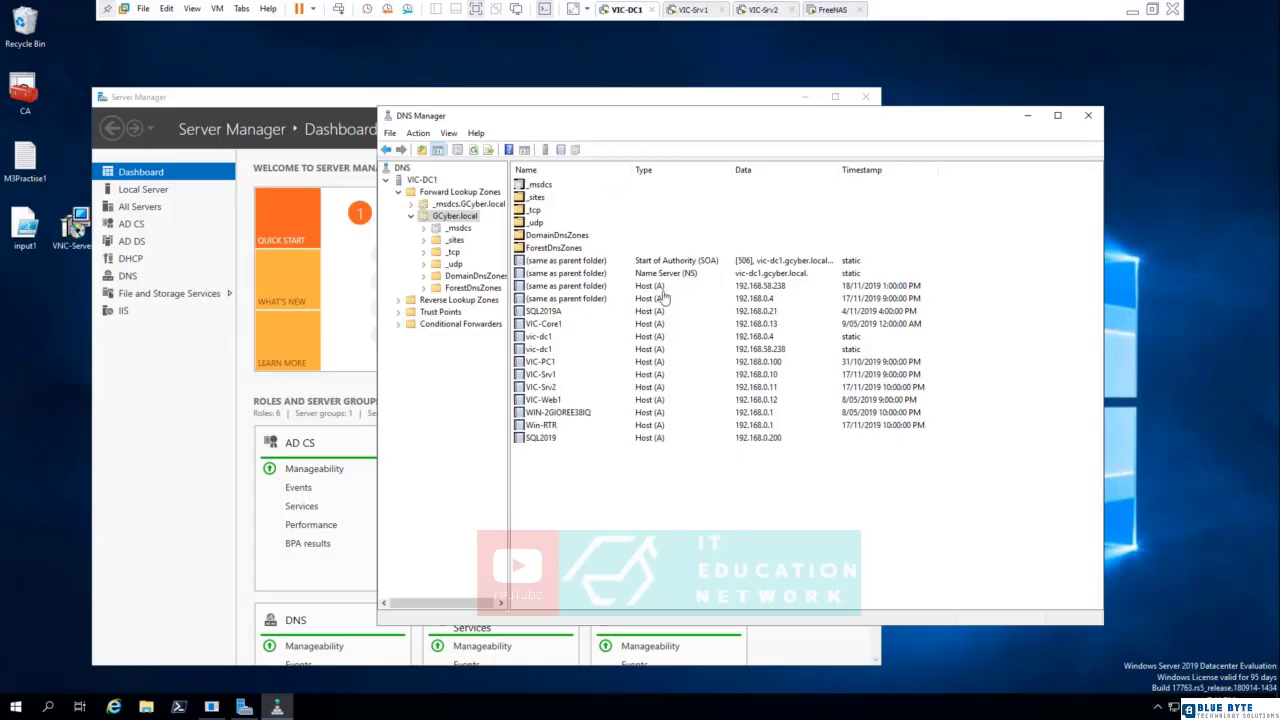
pyautogui.moveTo(743, 127); pyautogui.dragTo(647, 95)
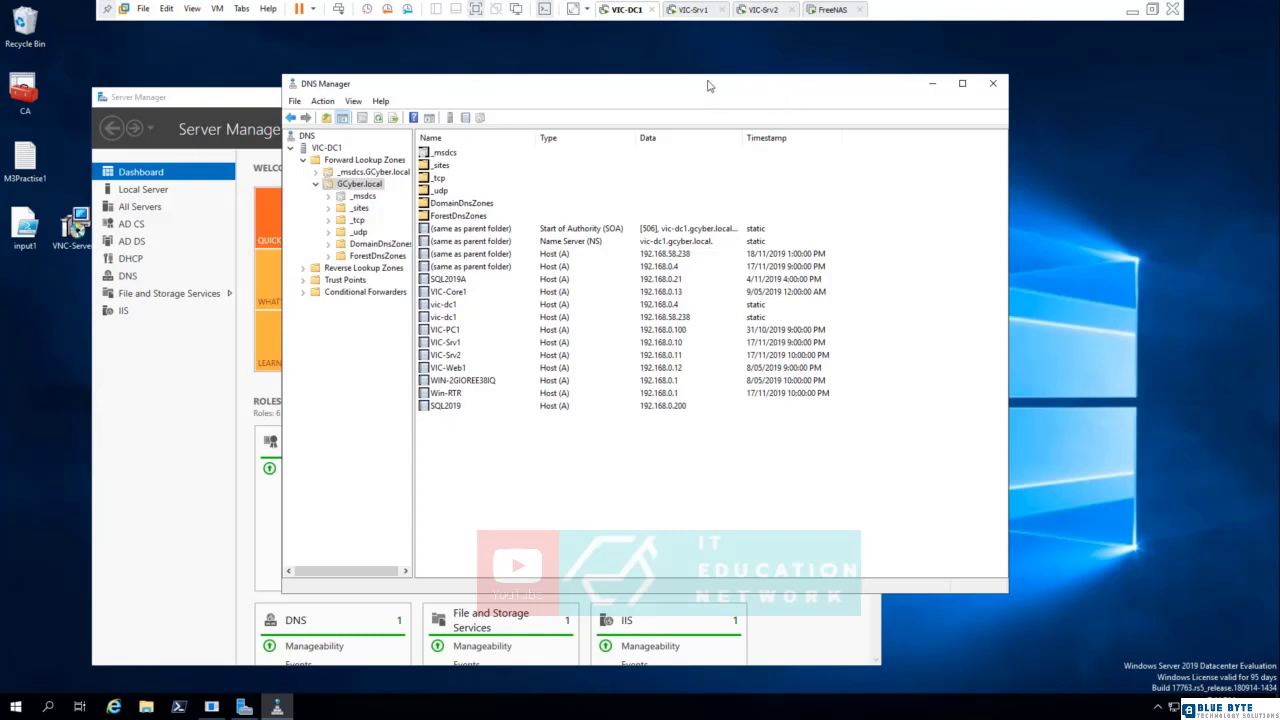
pyautogui.click(753, 12)
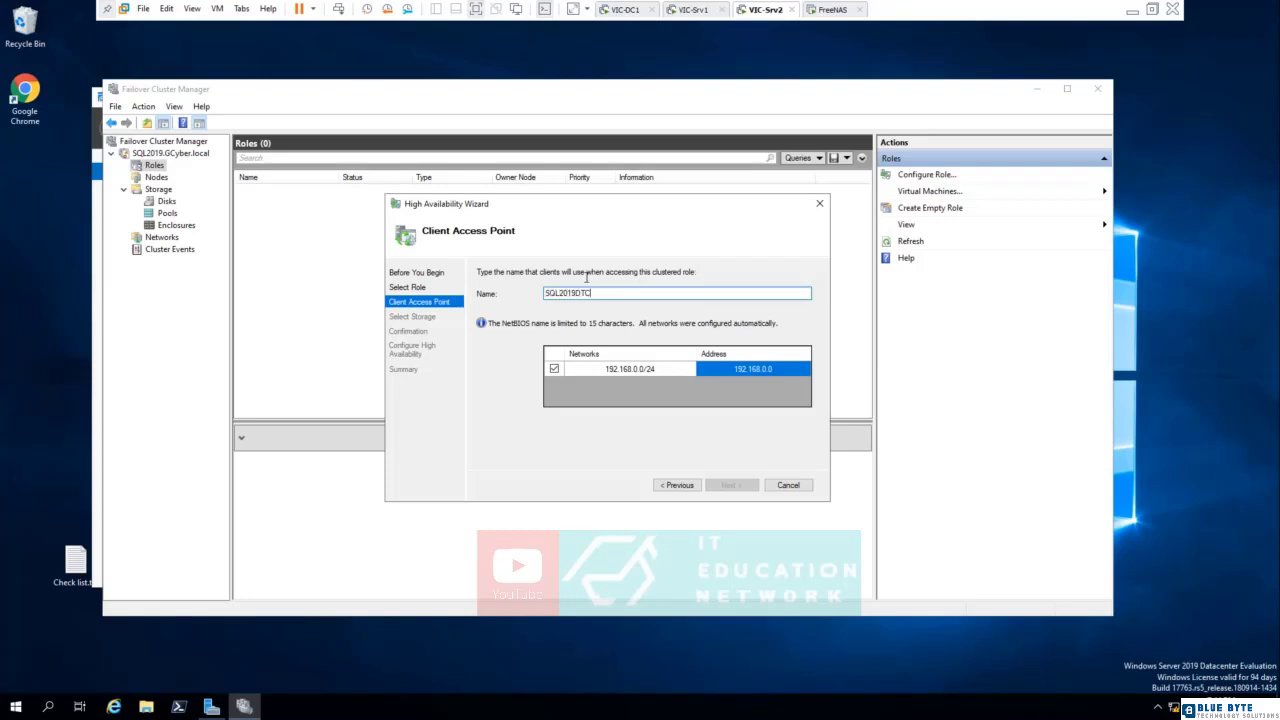
pyautogui.click(780, 371)
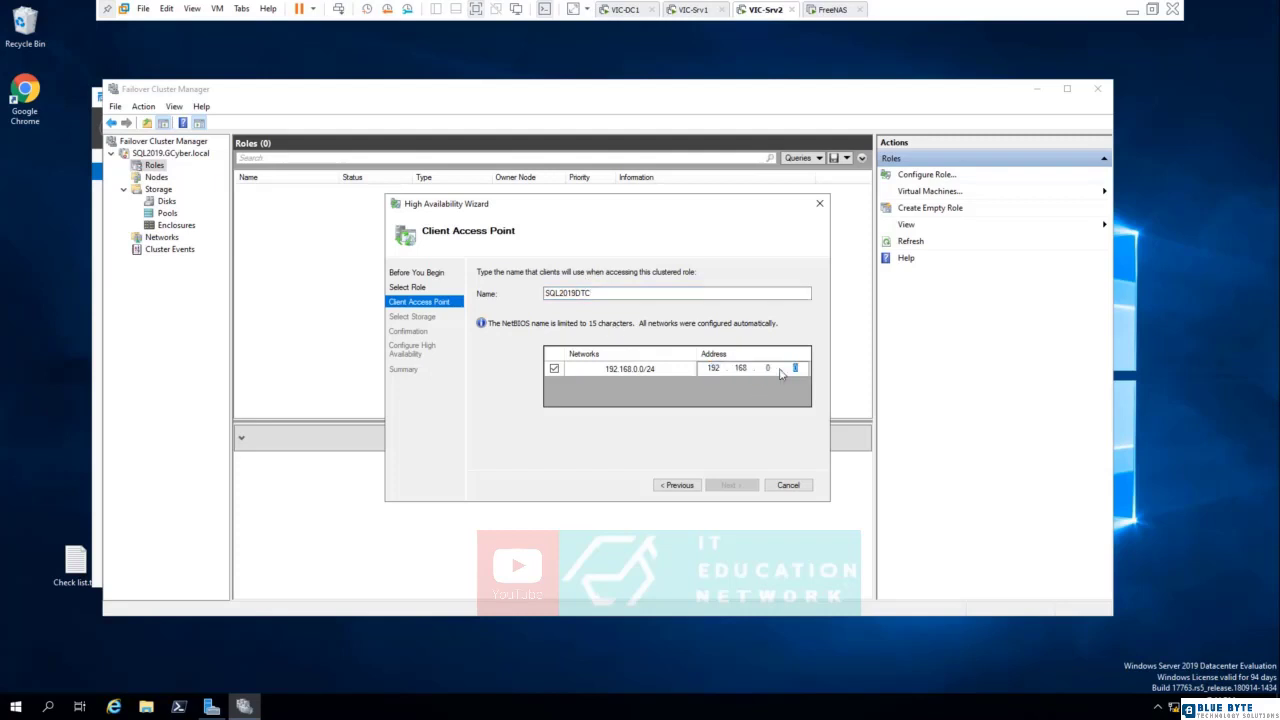
pyautogui.write('201')
pyautogui.click(731, 485)
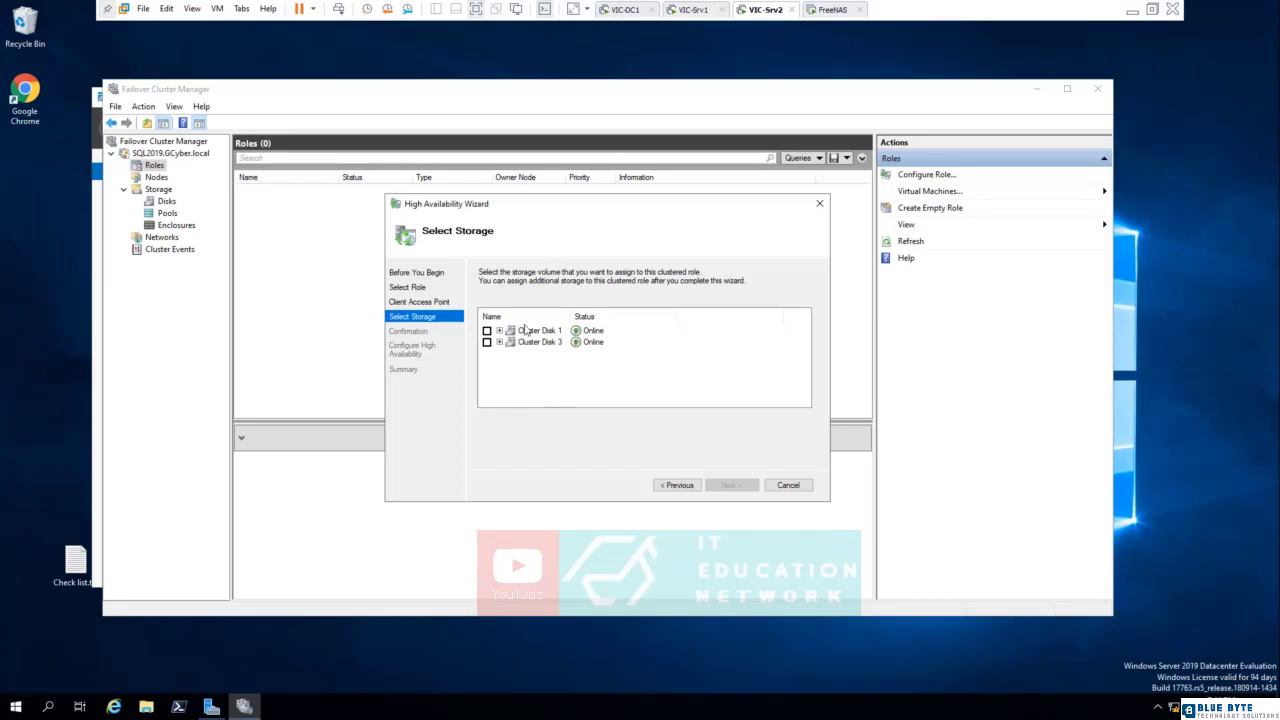
# Step: Switch to DNS Manager on VIC-DC1 and refresh the GCyber.local zone's records
pyautogui.click(625, 9)
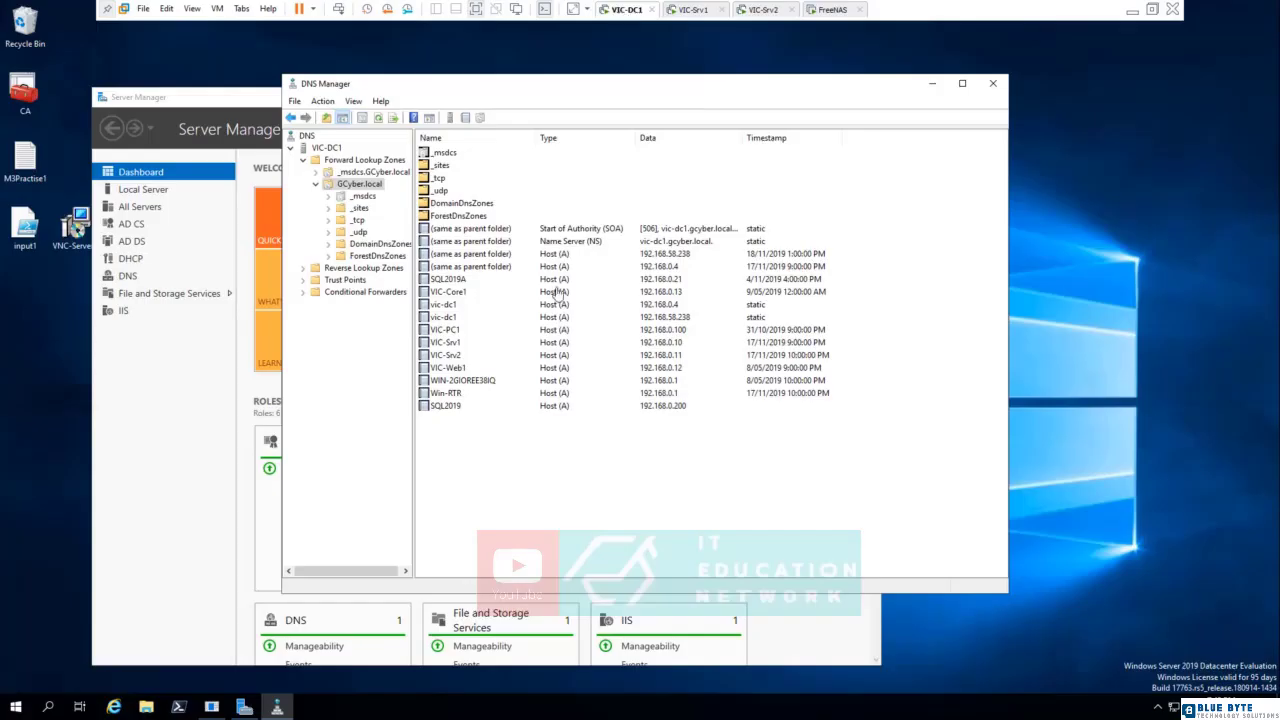
pyautogui.rightClick(528, 471)
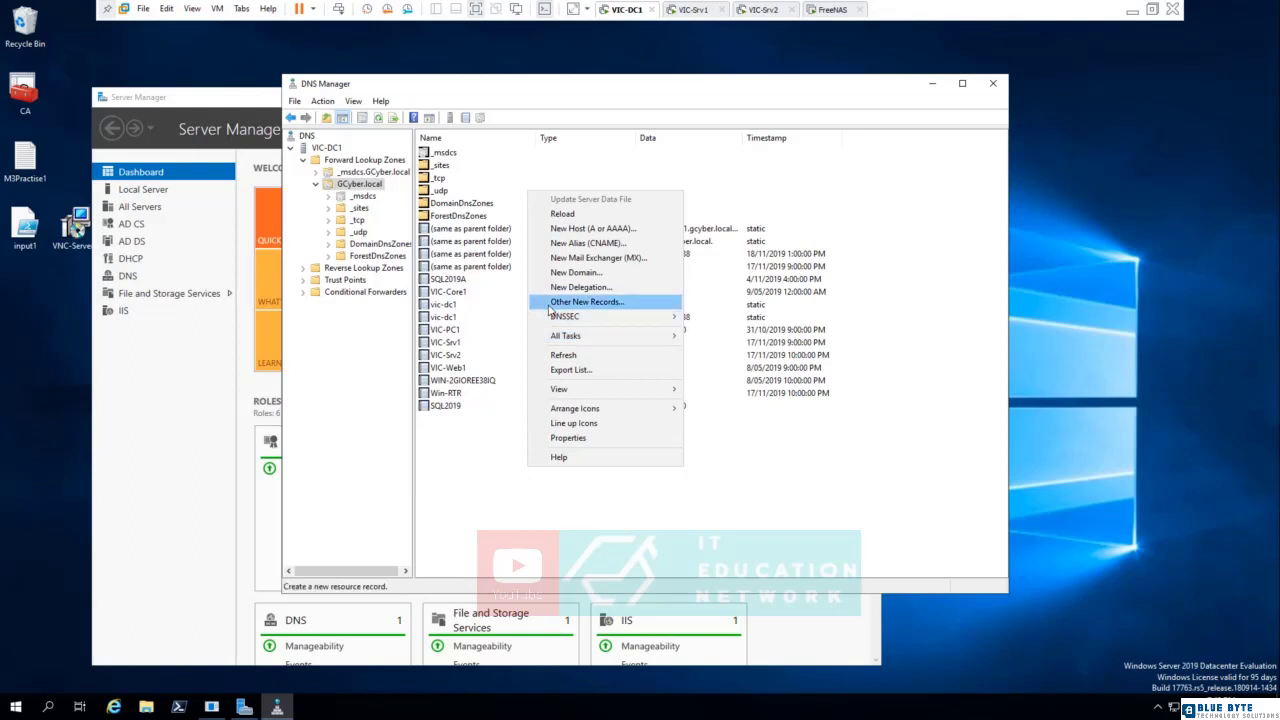
pyautogui.click(556, 354)
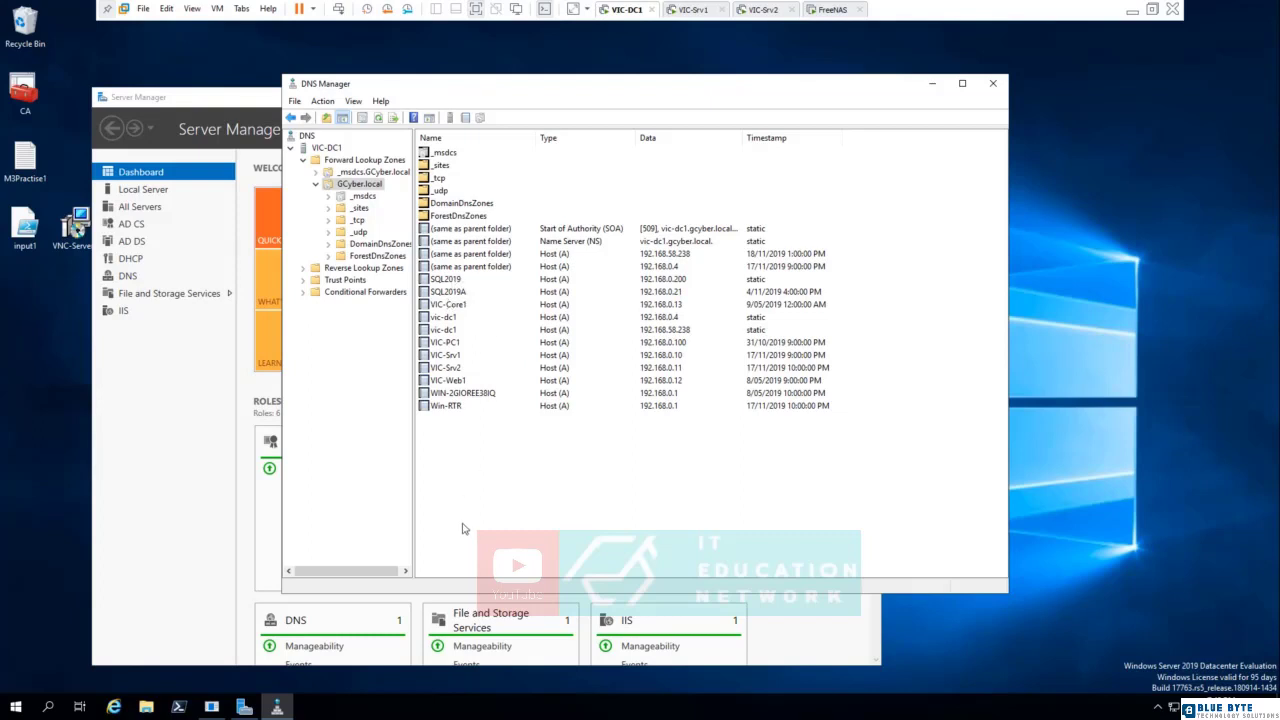
# Step: Add a host record named SQL2019DTC with IP address 192.168.0.201 to the GCyber.local zone
pyautogui.rightClick(467, 438)
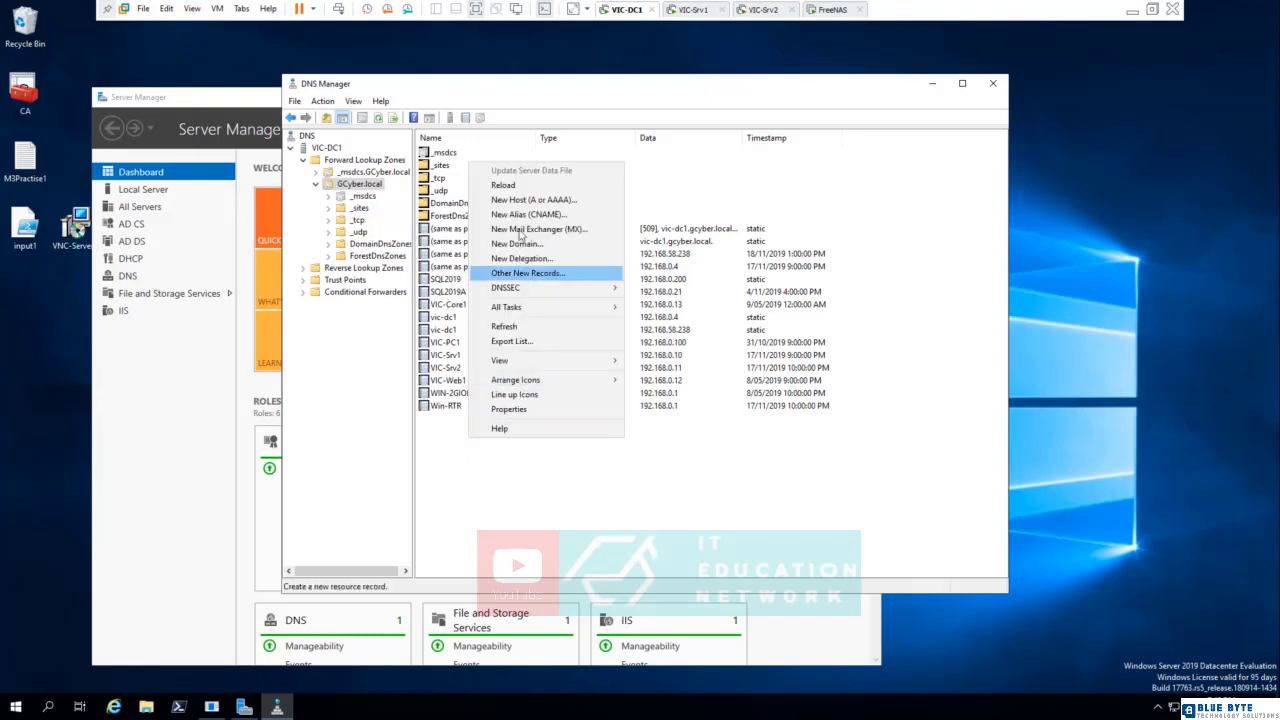
pyautogui.click(548, 202)
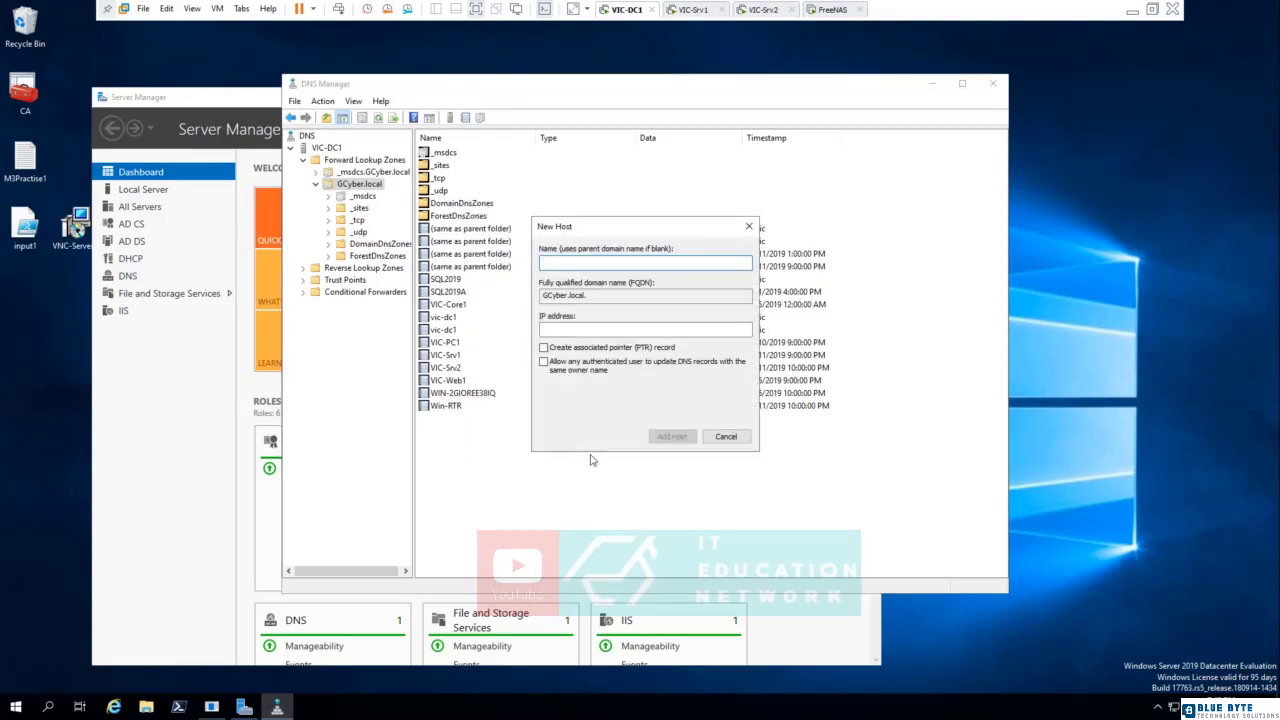
pyautogui.write('SQL2019DTC')
pyautogui.press('Tab')
pyautogui.press('Tab')
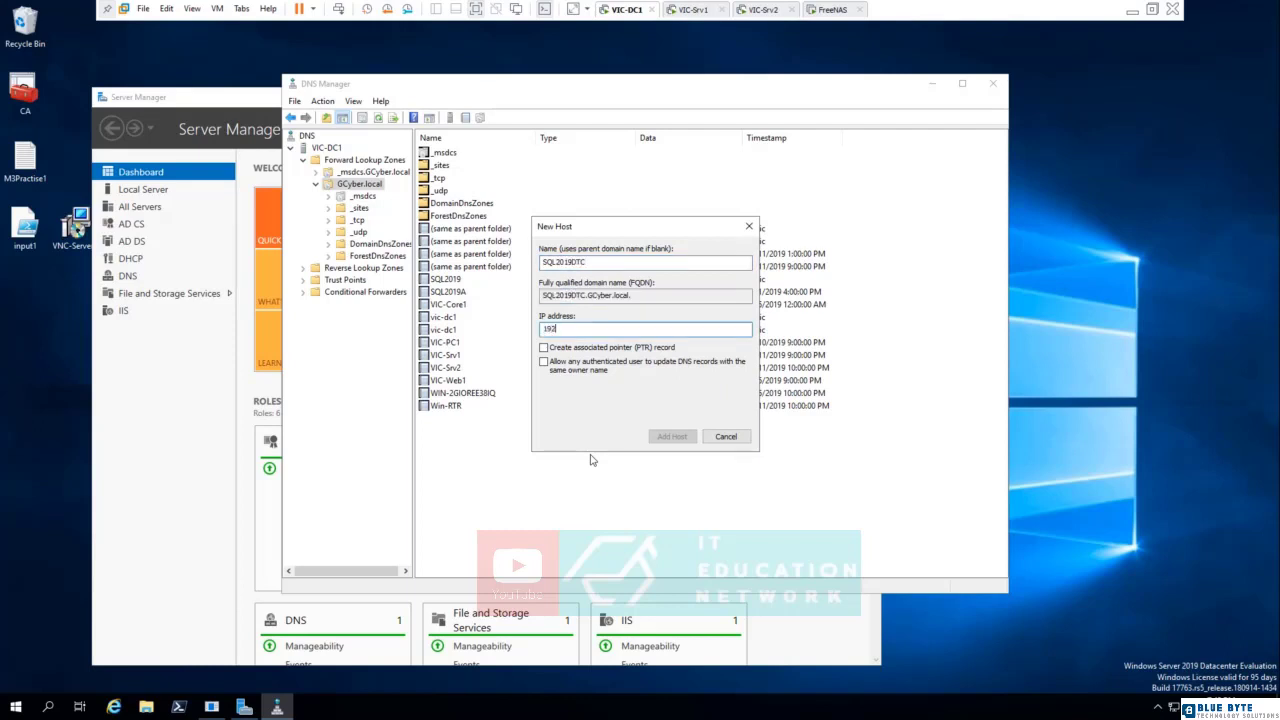
pyautogui.write('192.168.0.201')
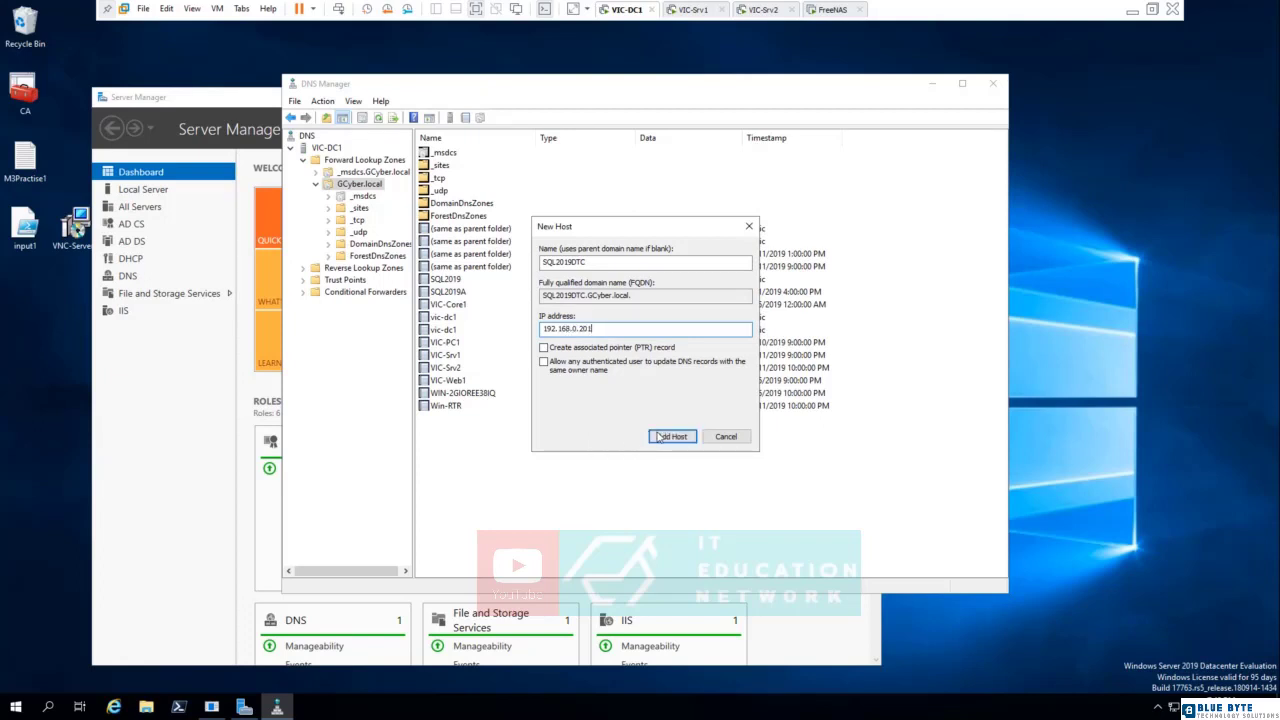
pyautogui.click(664, 436)
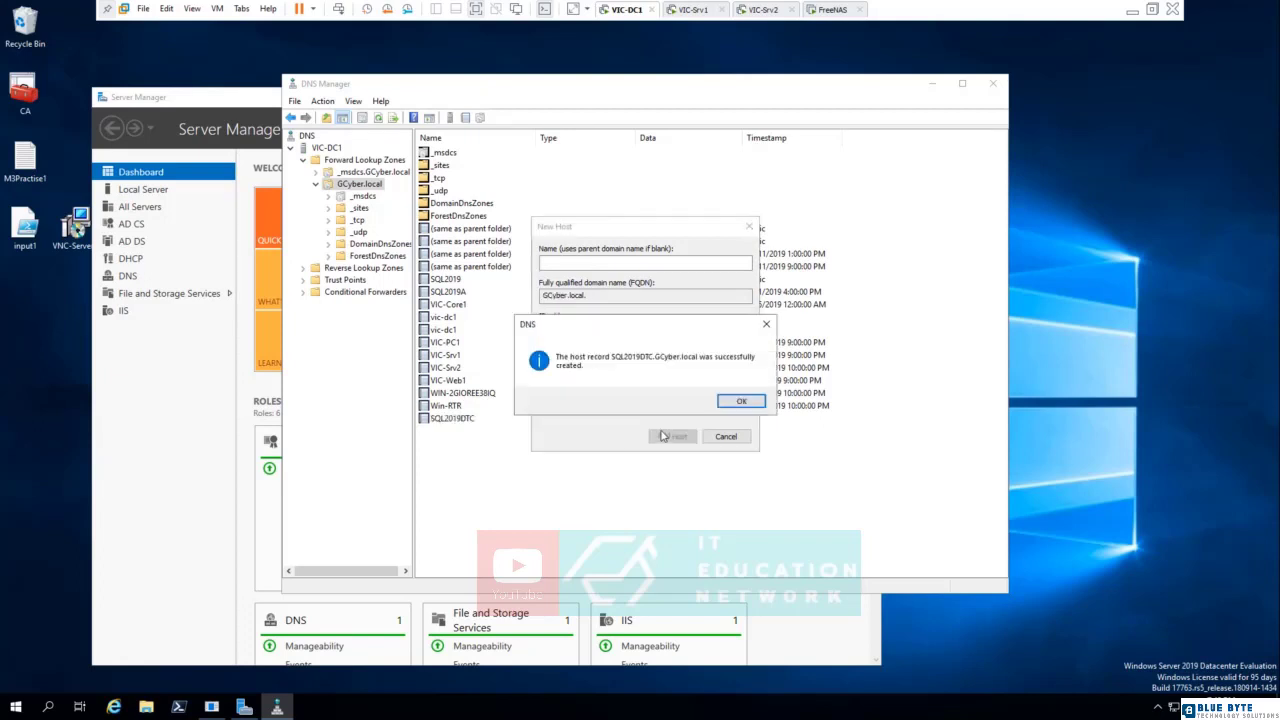
pyautogui.click(741, 401)
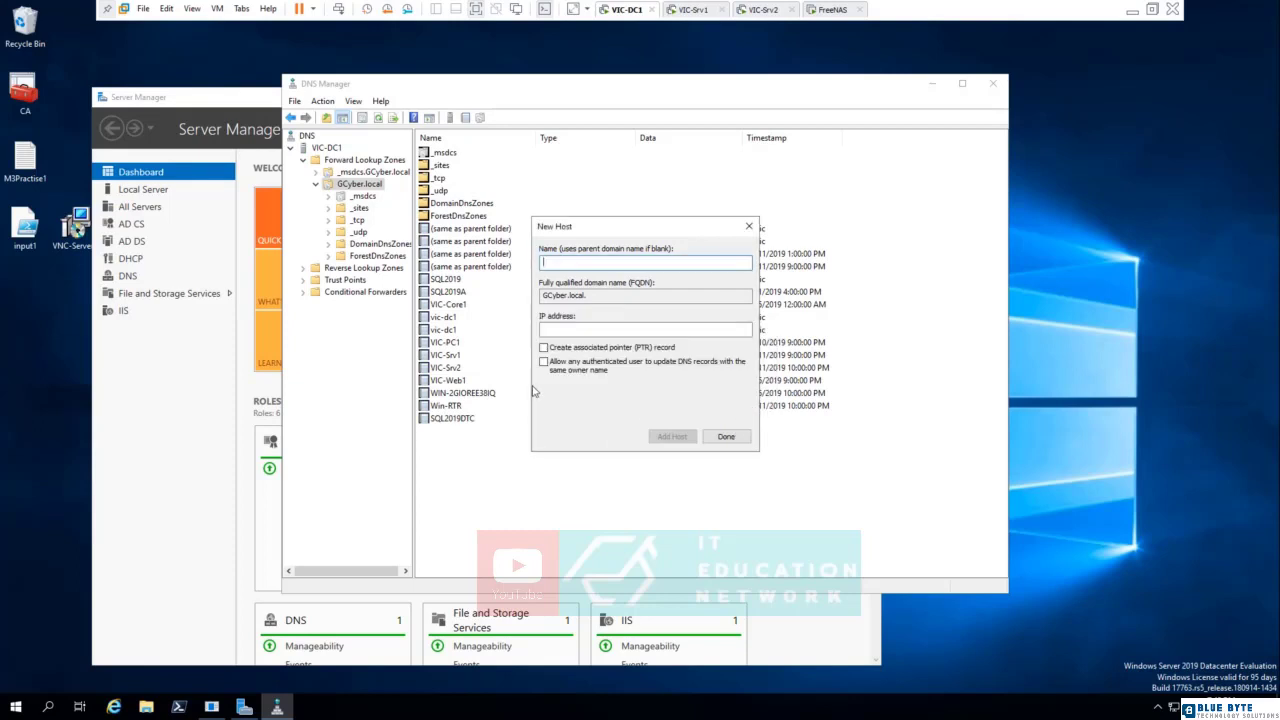
pyautogui.click(738, 437)
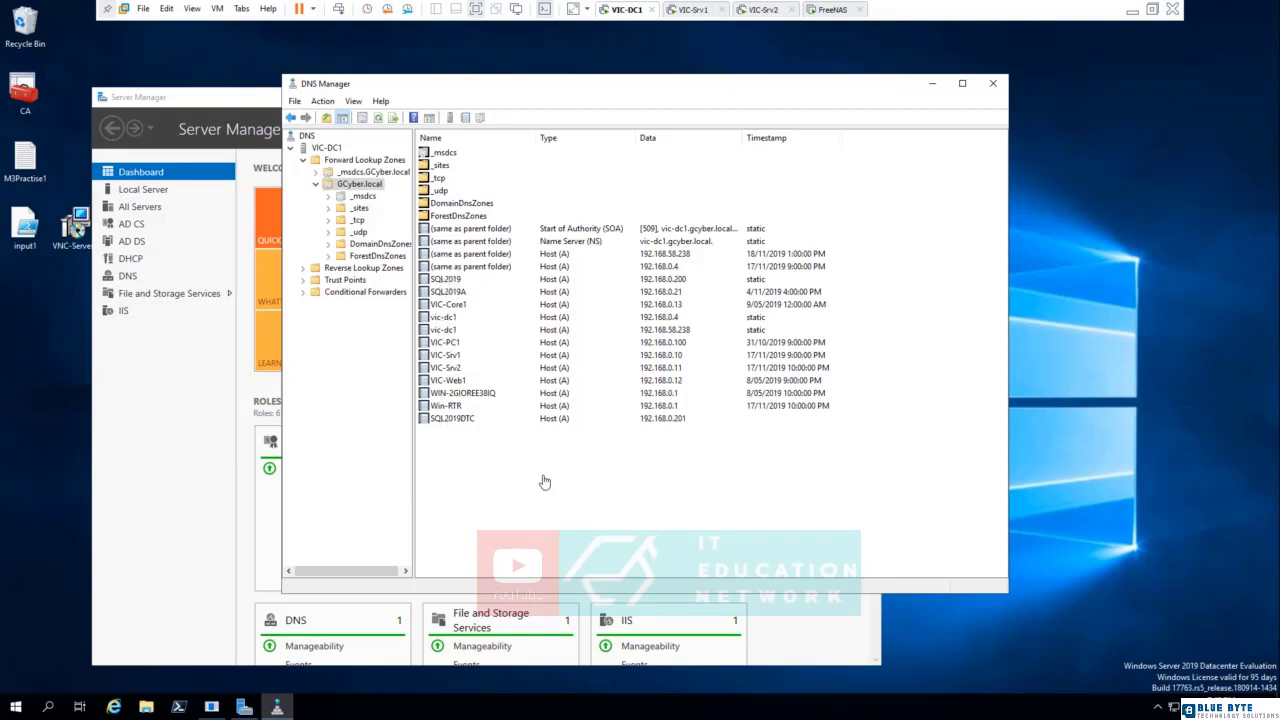
# Step: Return to the wizard on VIC-Srv2, inspect the volumes of both cluster disks, and assign Cluster Disk 3 to the DTC role
pyautogui.click(764, 10)
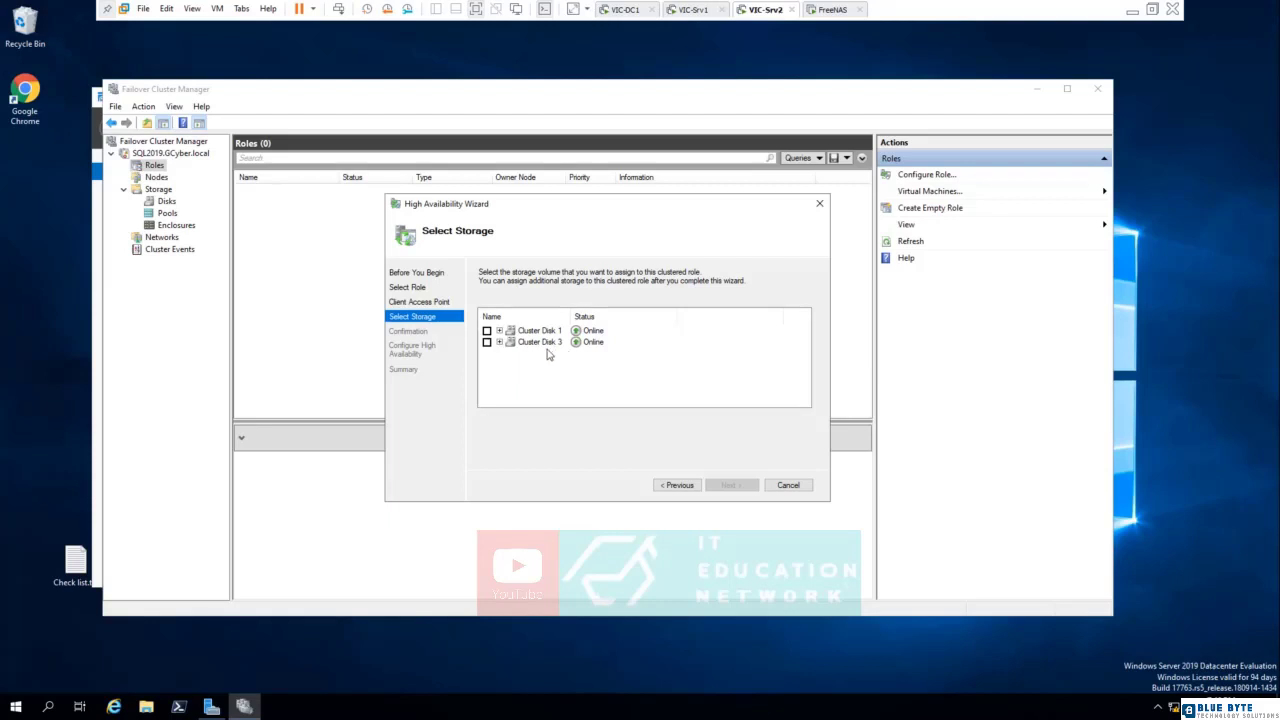
pyautogui.click(499, 343)
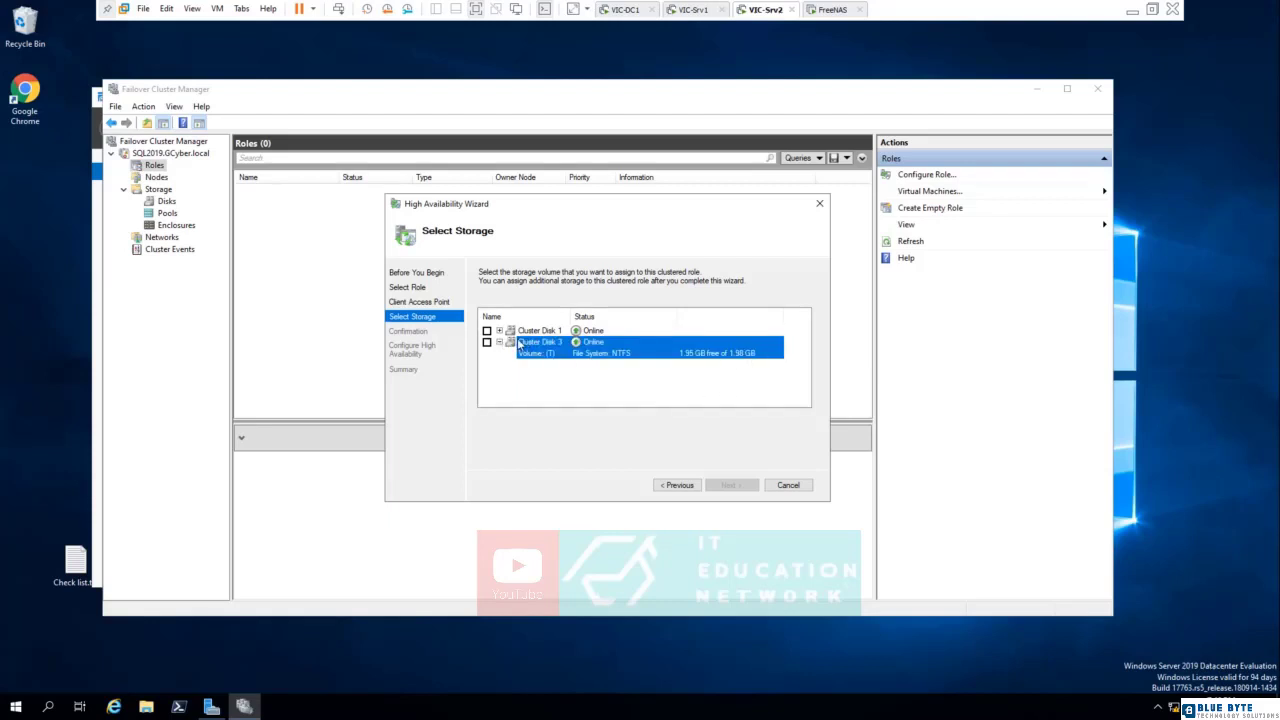
pyautogui.click(508, 332)
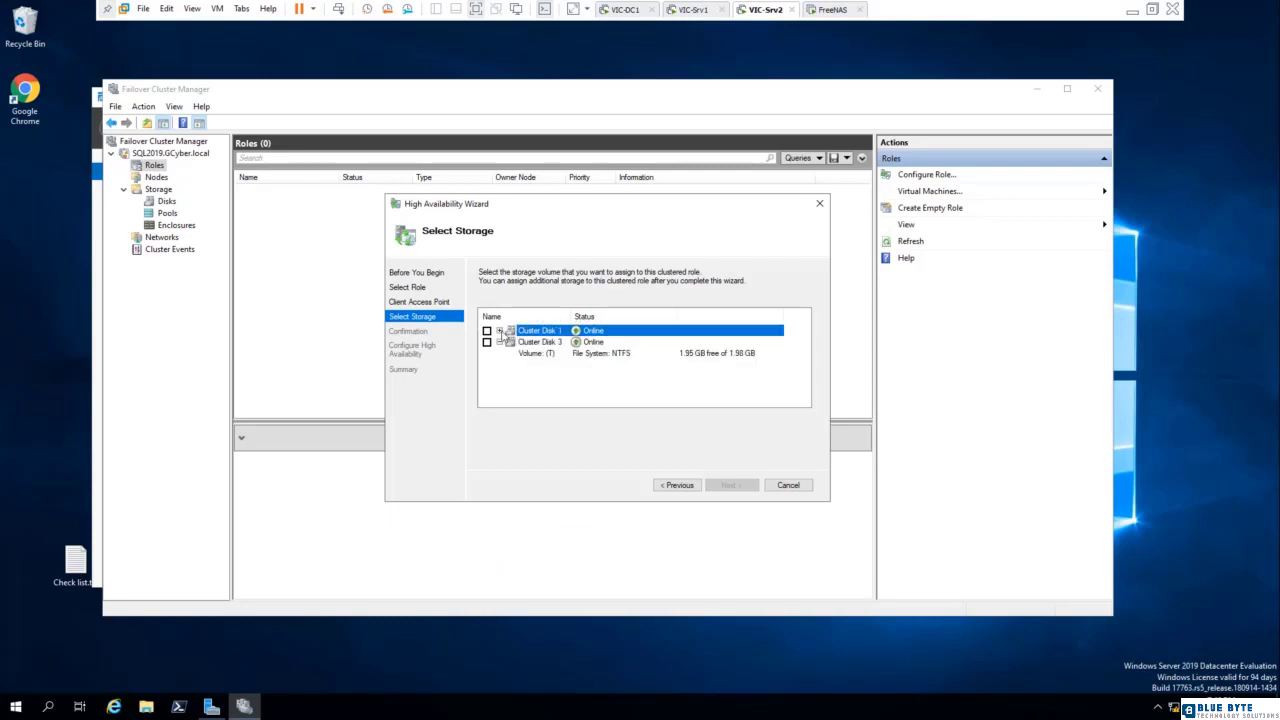
pyautogui.click(499, 331)
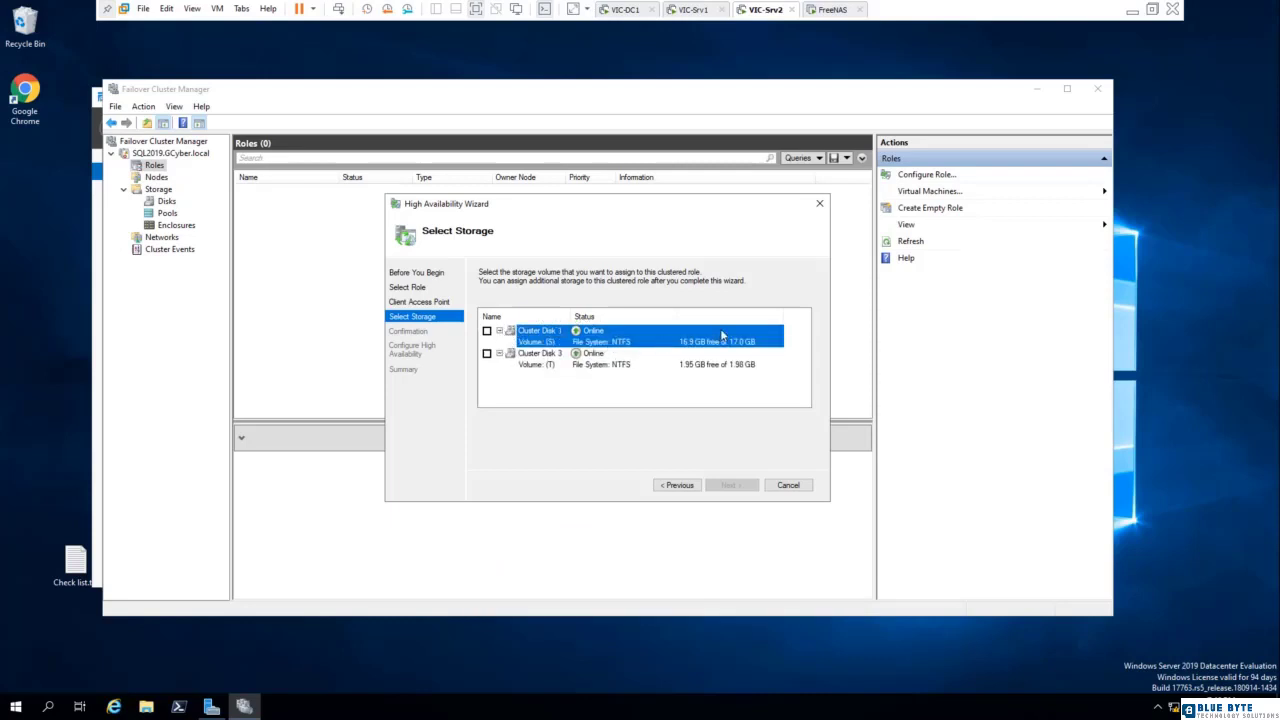
pyautogui.click(487, 354)
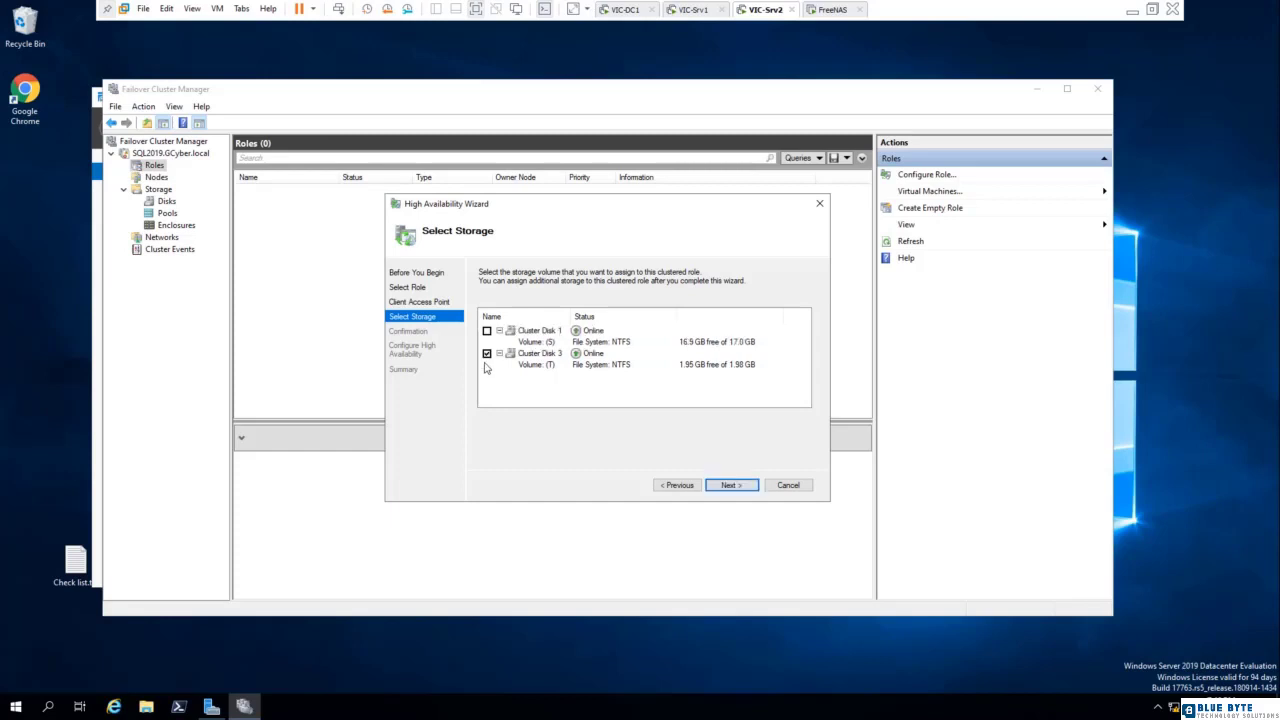
pyautogui.click(745, 484)
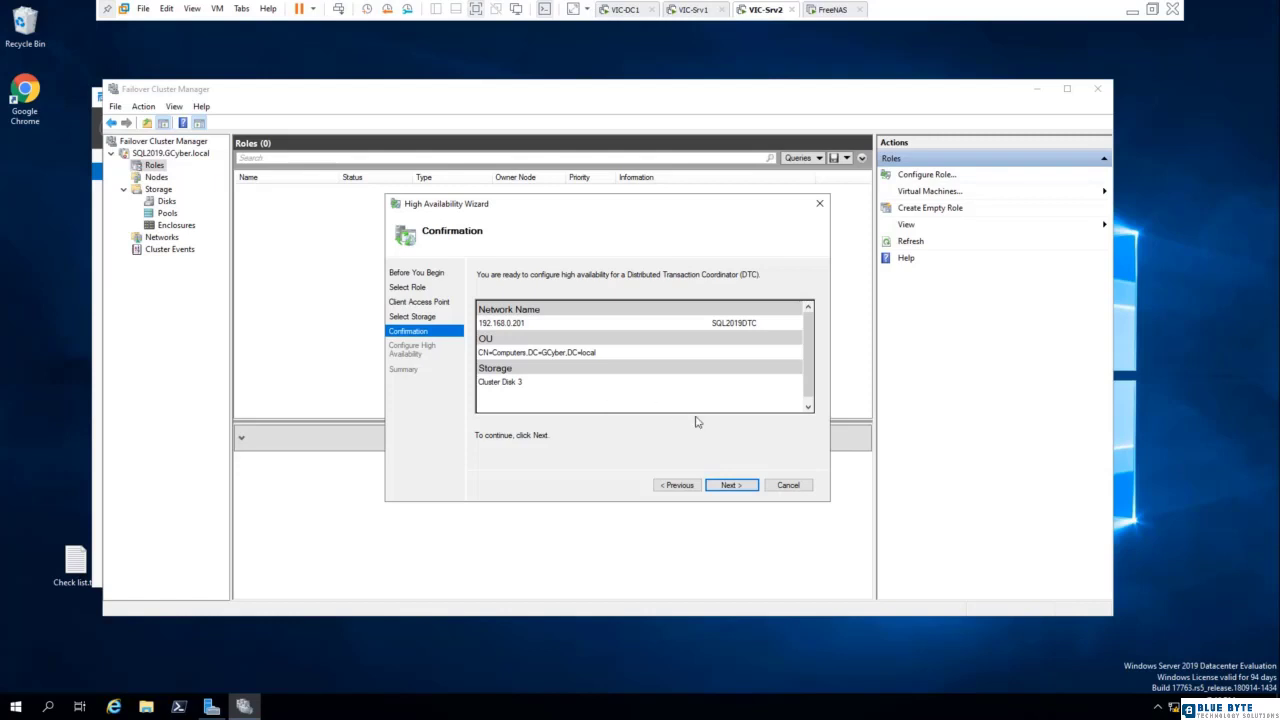
# Step: Confirm and finish the DTC role configuration, and open the summary of the SQL2019.GCyber.local cluster
pyautogui.click(725, 485)
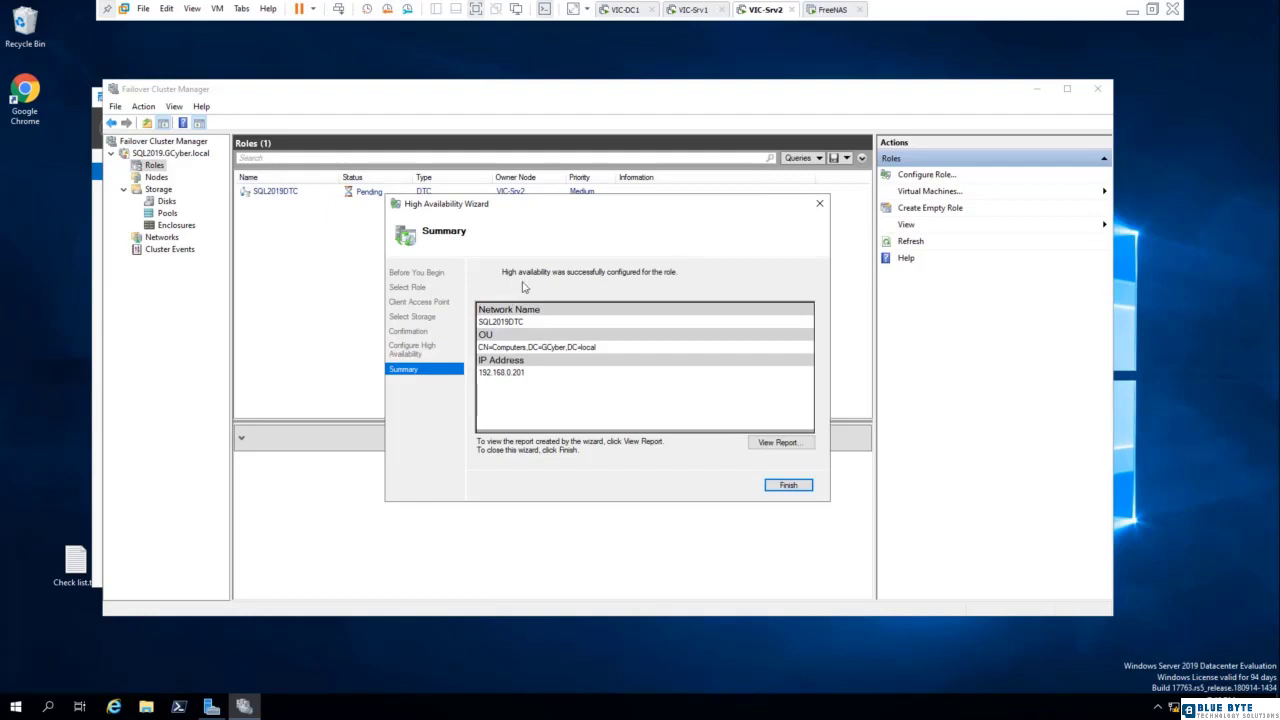
pyautogui.click(788, 486)
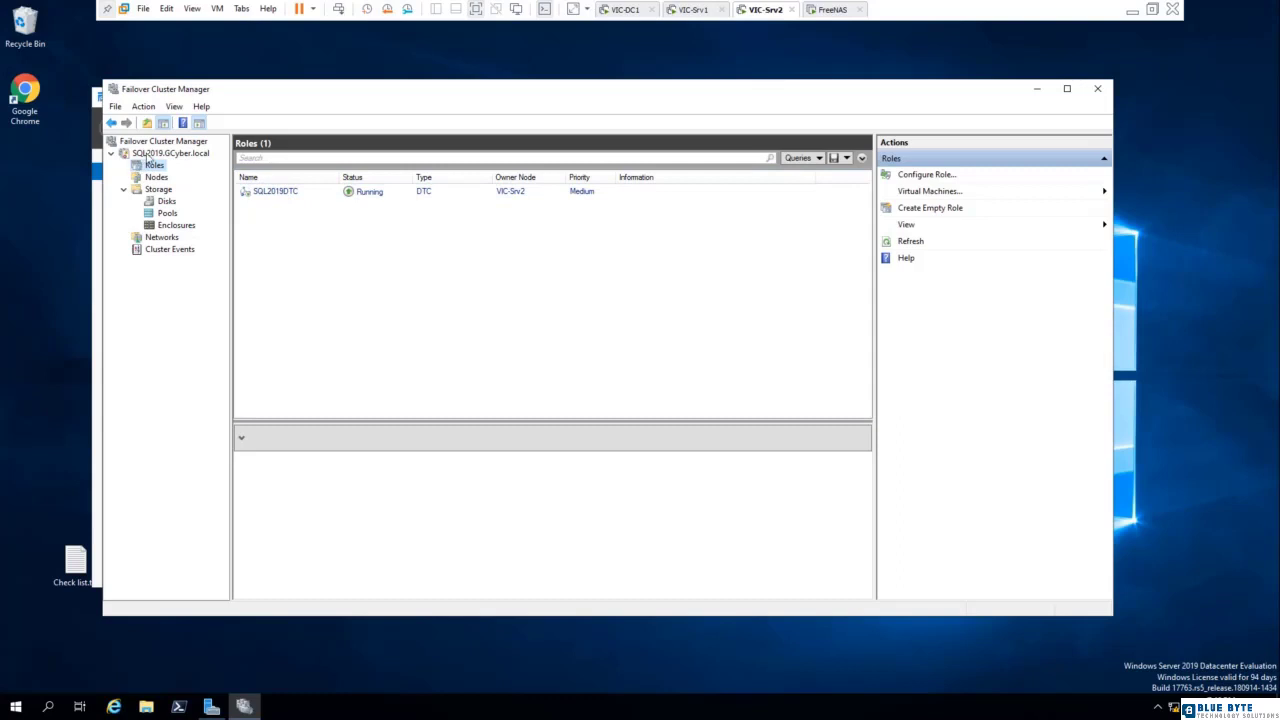
pyautogui.click(160, 153)
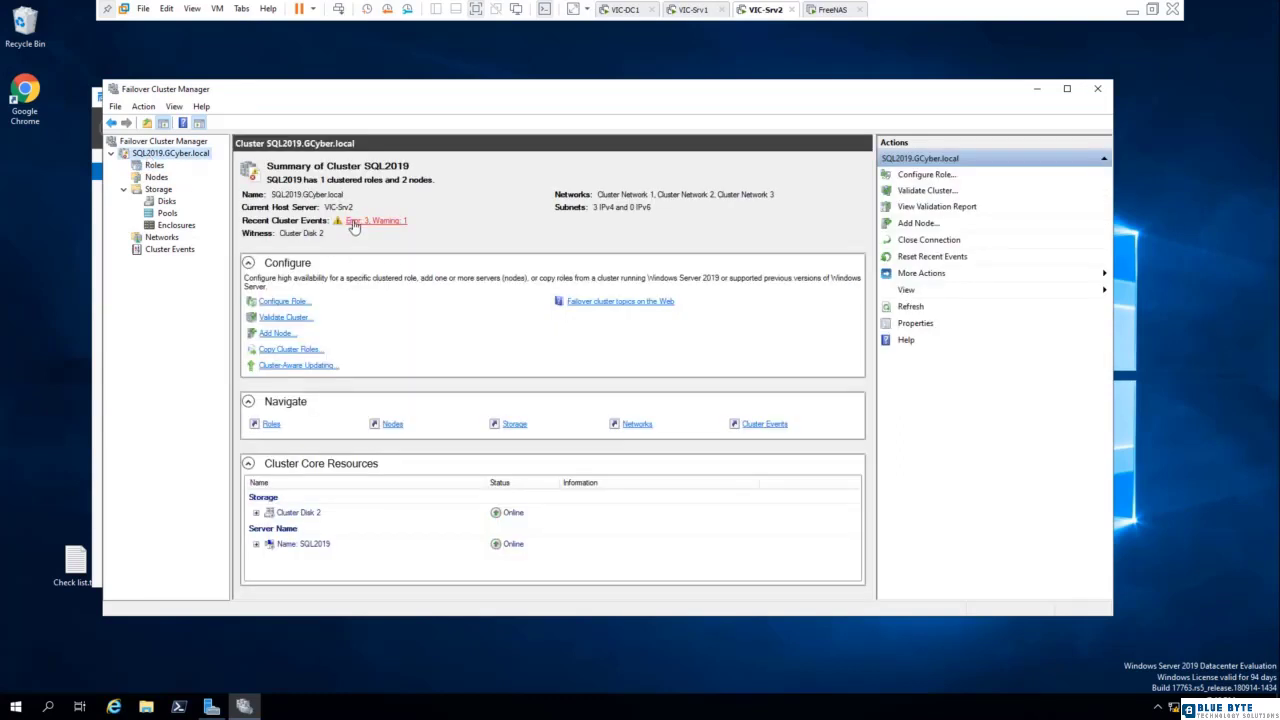
# Step: Open and refresh the recent cluster events, and examine the details of the Network Name Resource errors and the warning
pyautogui.click(389, 221)
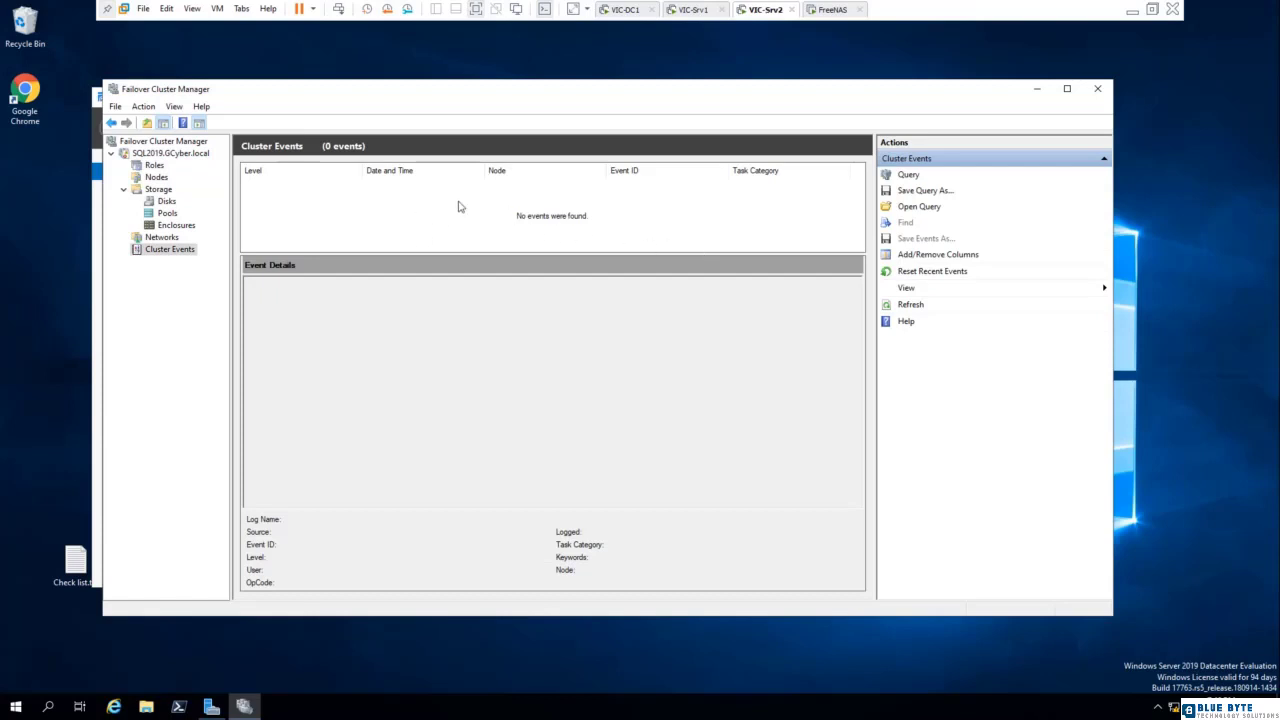
pyautogui.click(905, 306)
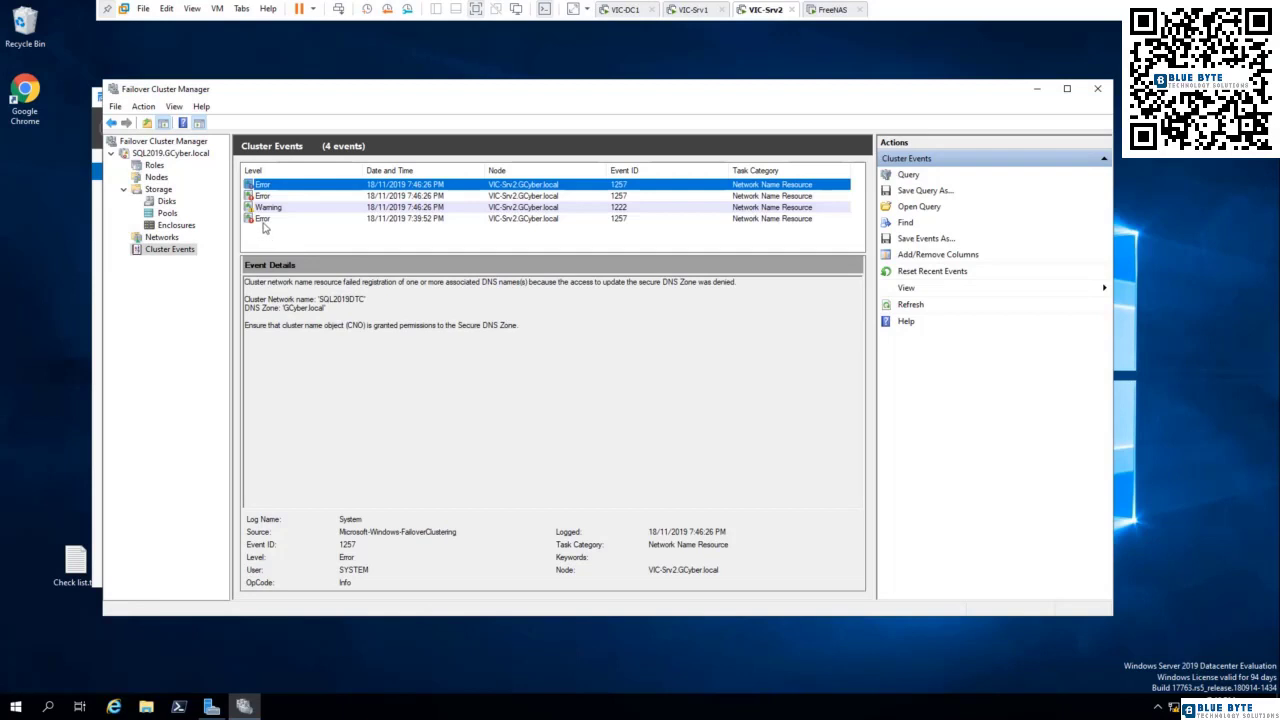
pyautogui.click(263, 219)
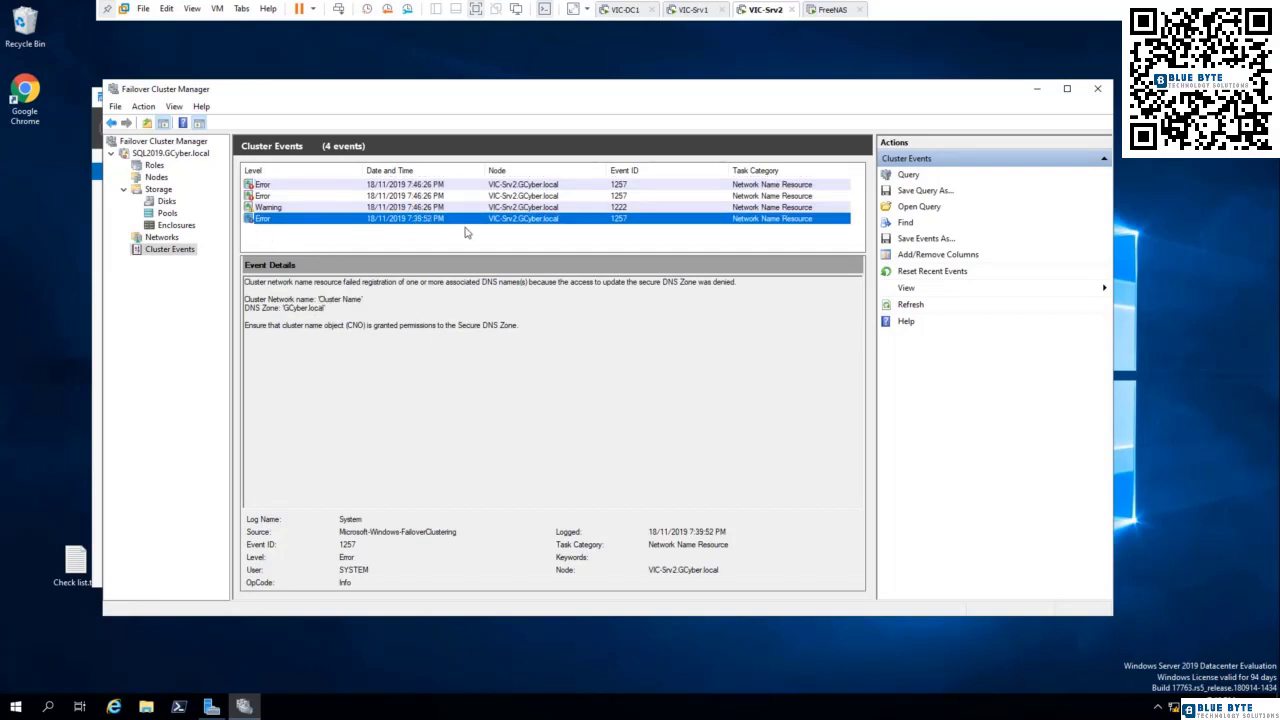
pyautogui.click(279, 208)
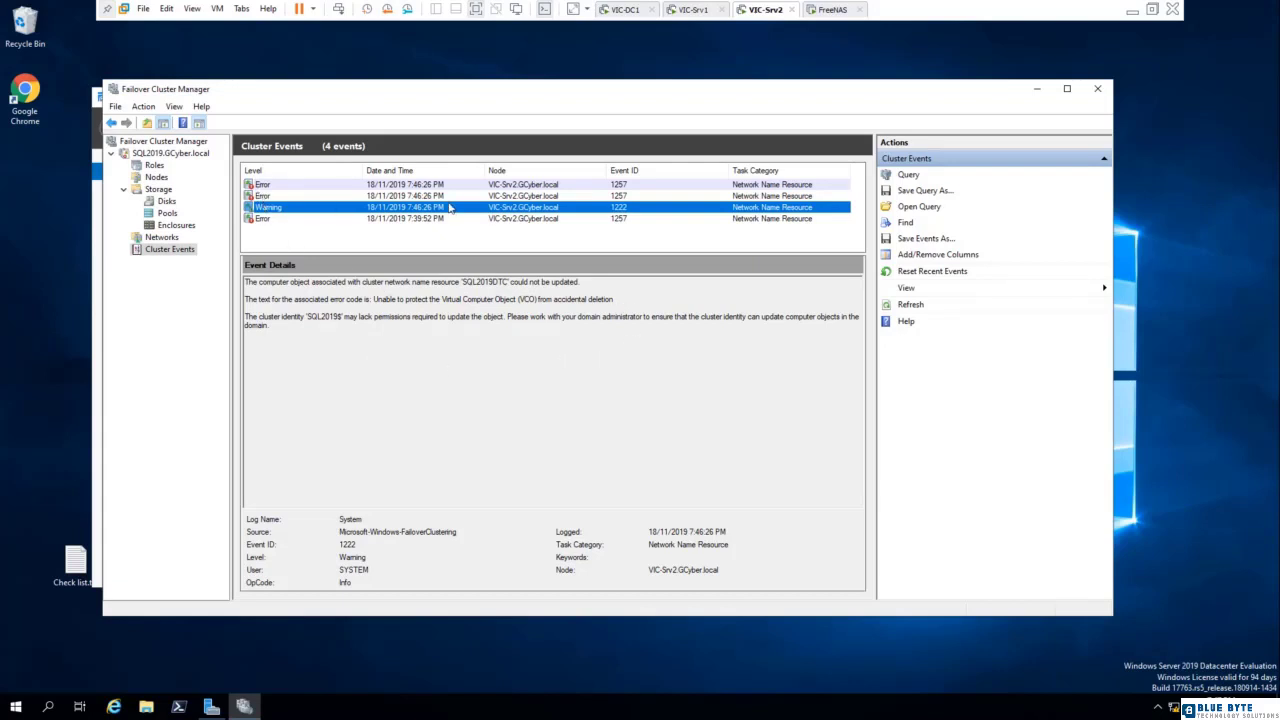
pyautogui.click(272, 197)
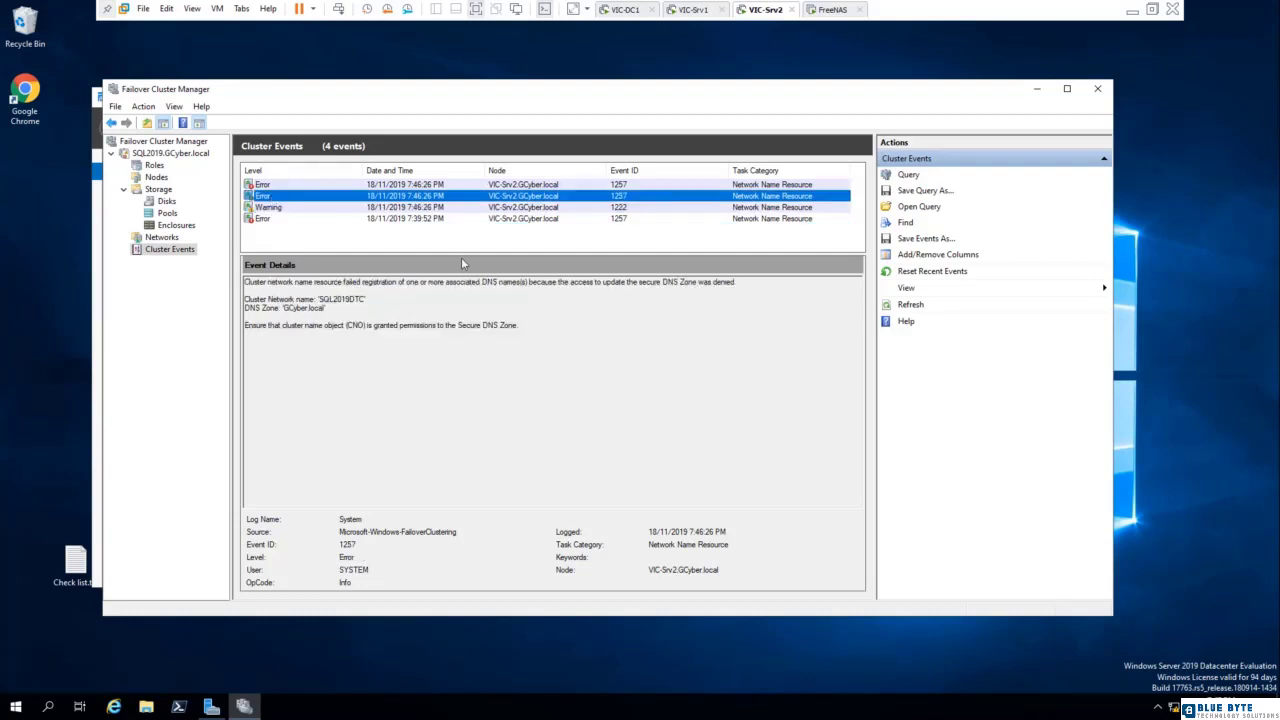
# Step: Reset the recent cluster events and return to the summary of the SQL2019.GCyber.local cluster
pyautogui.click(920, 276)
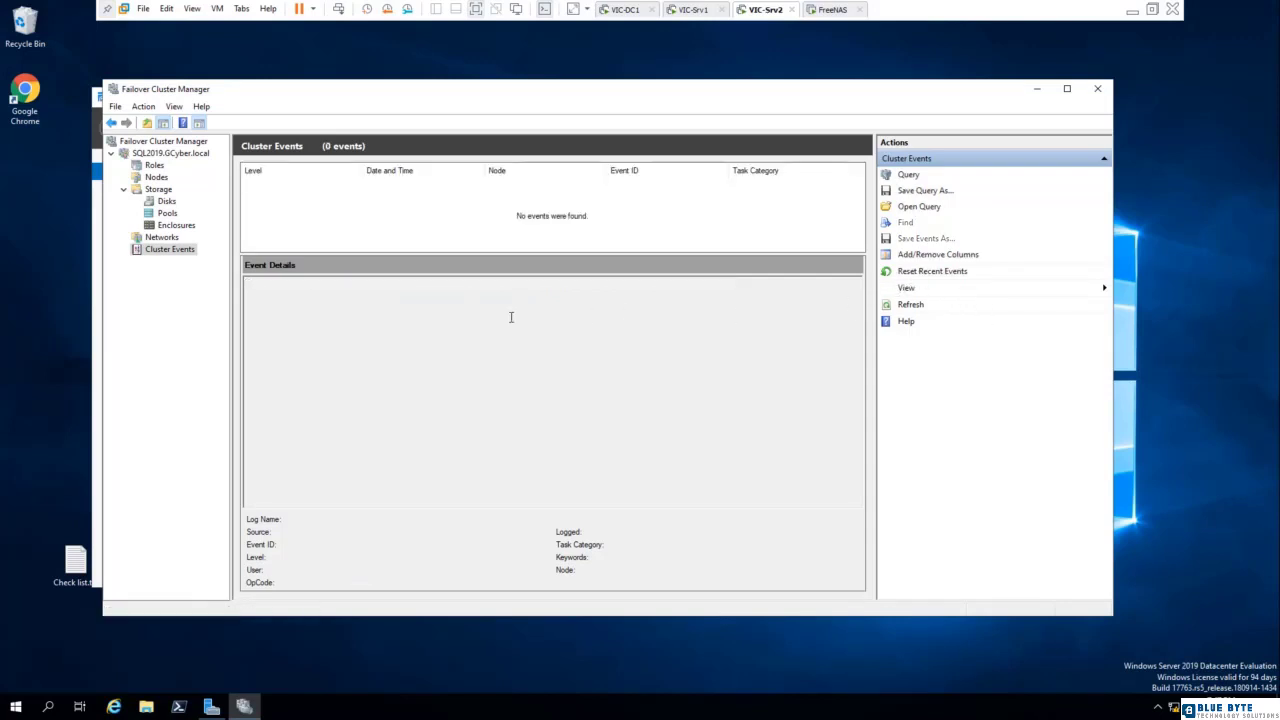
pyautogui.click(160, 155)
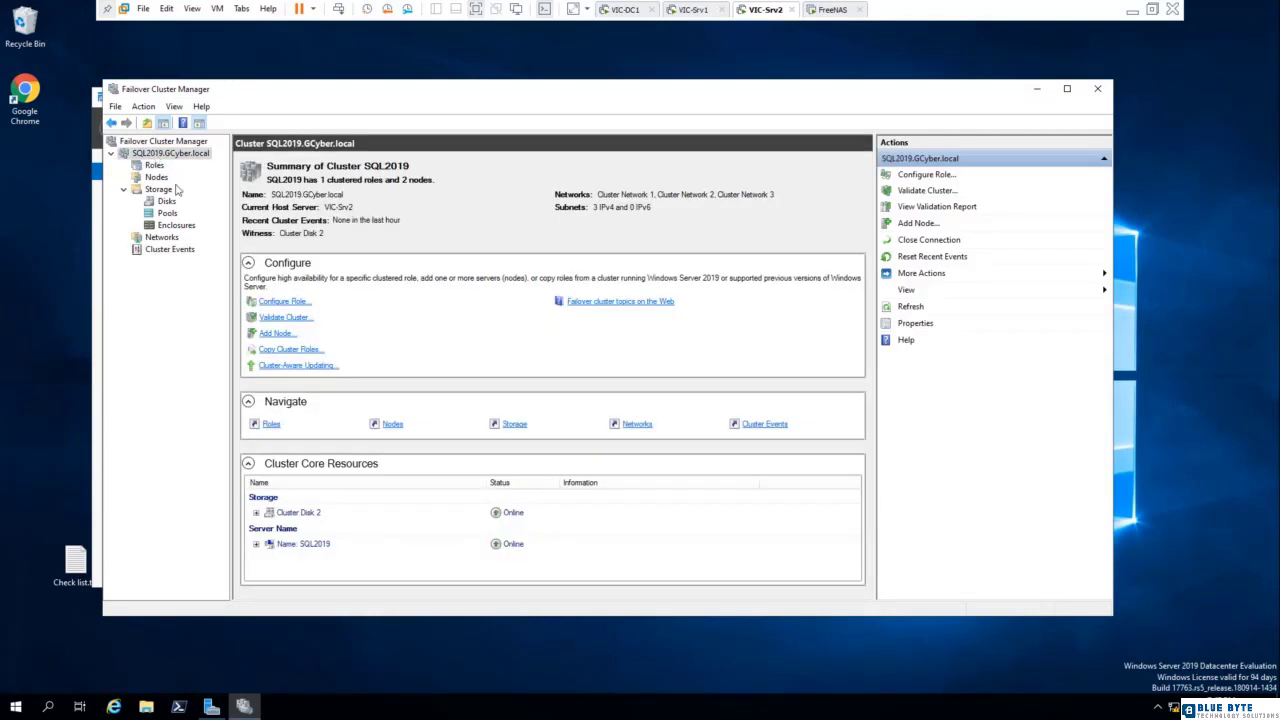